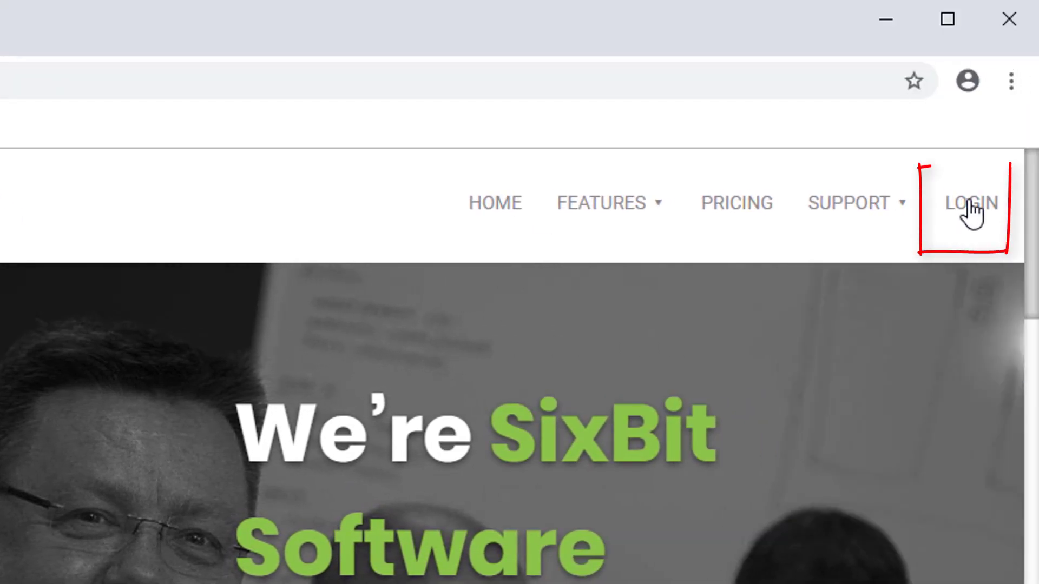
# - Sign in to the SixBit client area with the account e-mail and password
pyautogui.click(972, 211)
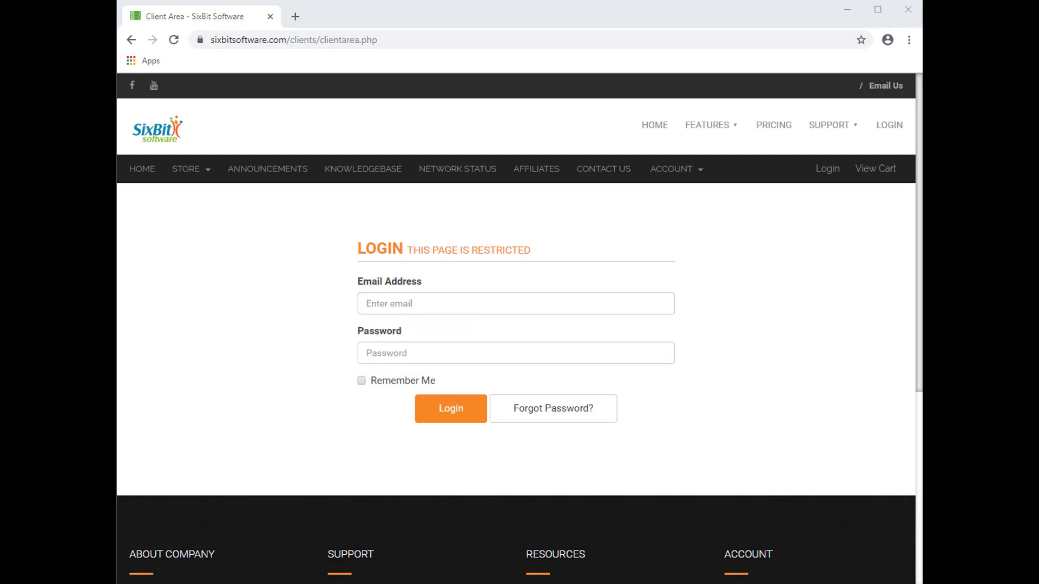
pyautogui.click(495, 304)
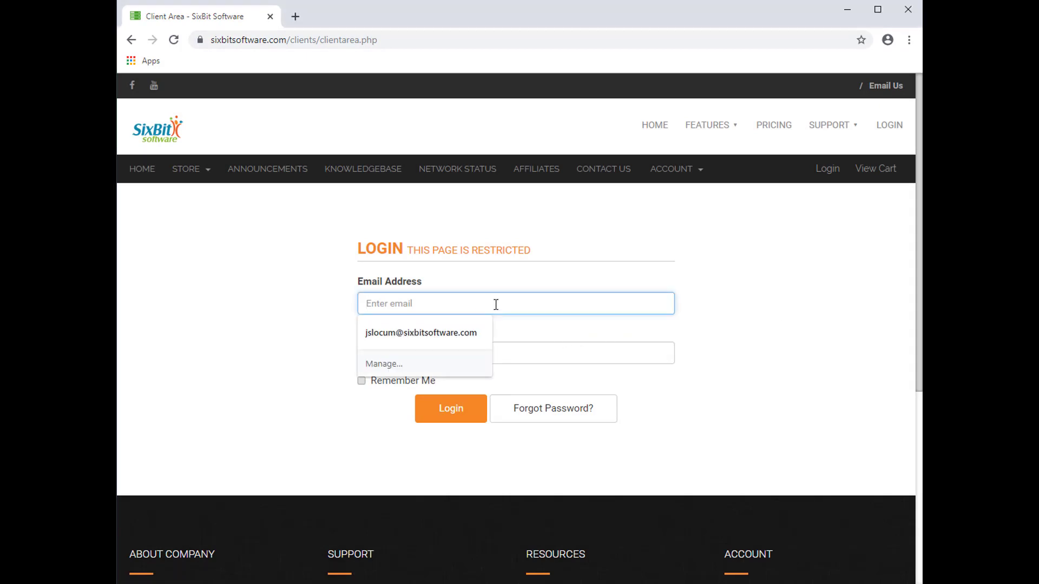
pyautogui.click(468, 332)
pyautogui.click(458, 353)
pyautogui.write('***')
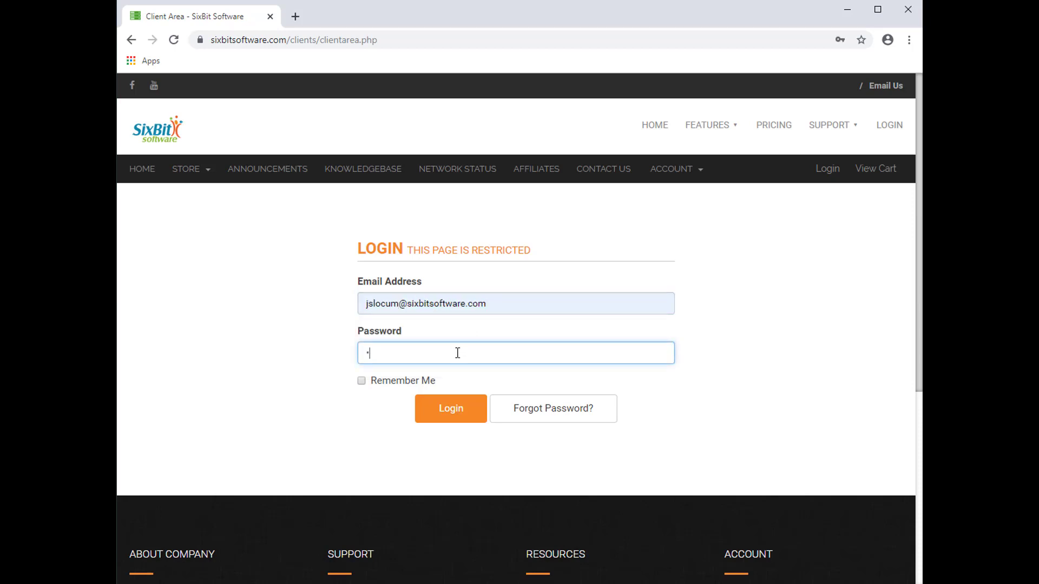
pyautogui.write('*****')
pyautogui.click(437, 407)
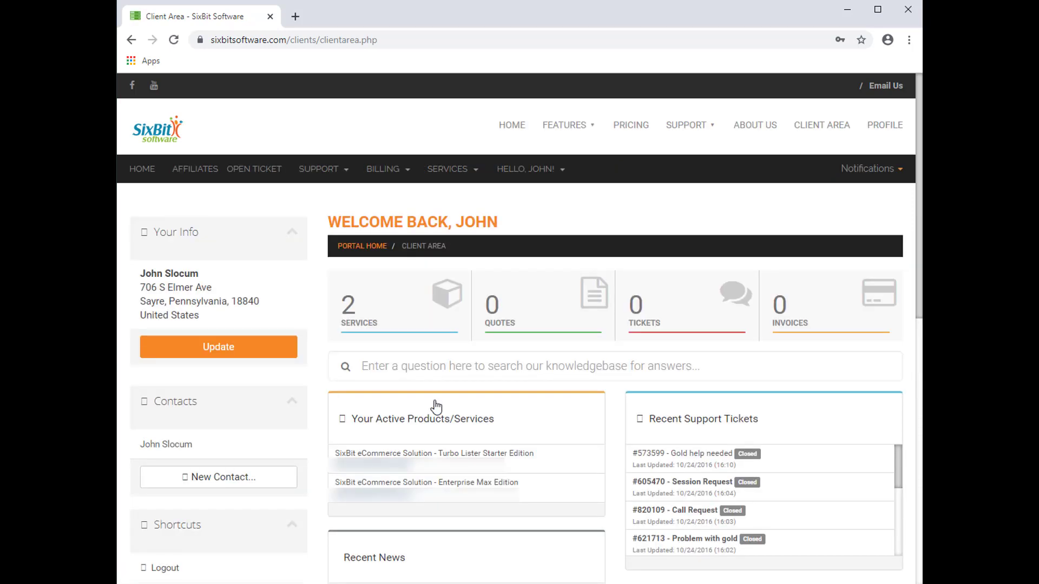
# - Download the SixBit eCommerce Solution v.4.00.026 installer from Support > Downloads
pyautogui.click(326, 169)
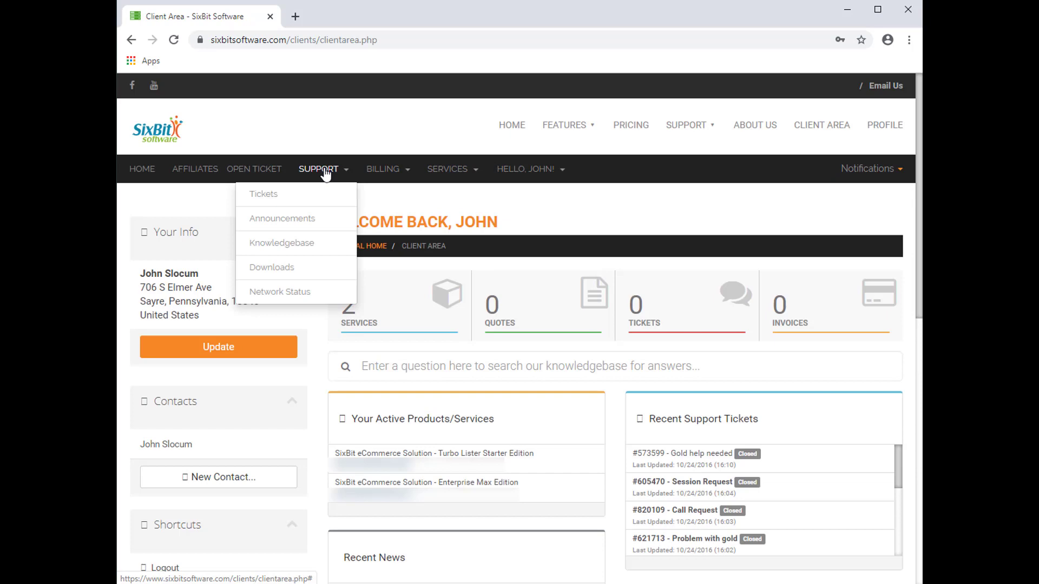
pyautogui.click(302, 268)
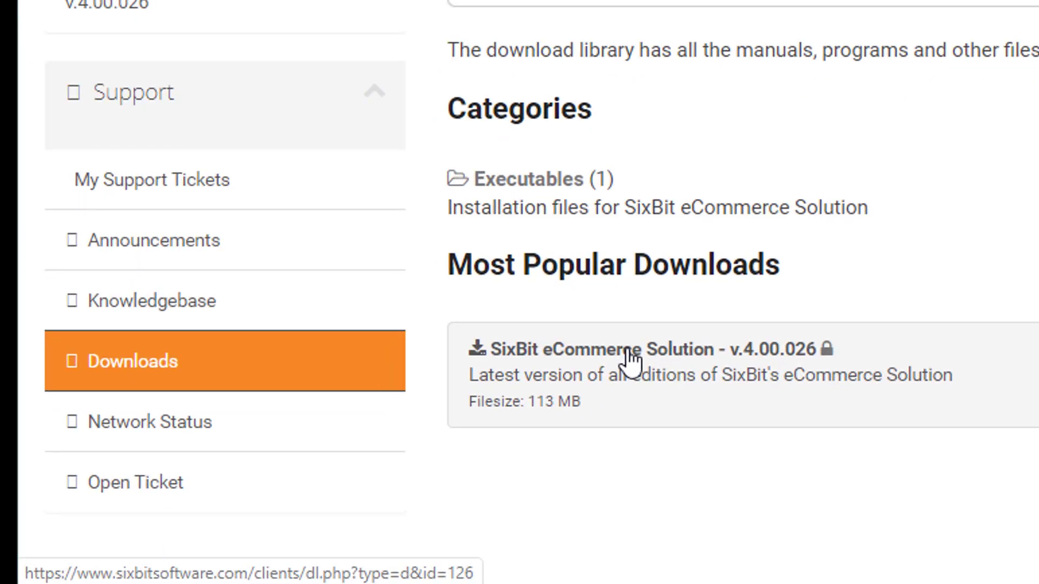
pyautogui.click(665, 332)
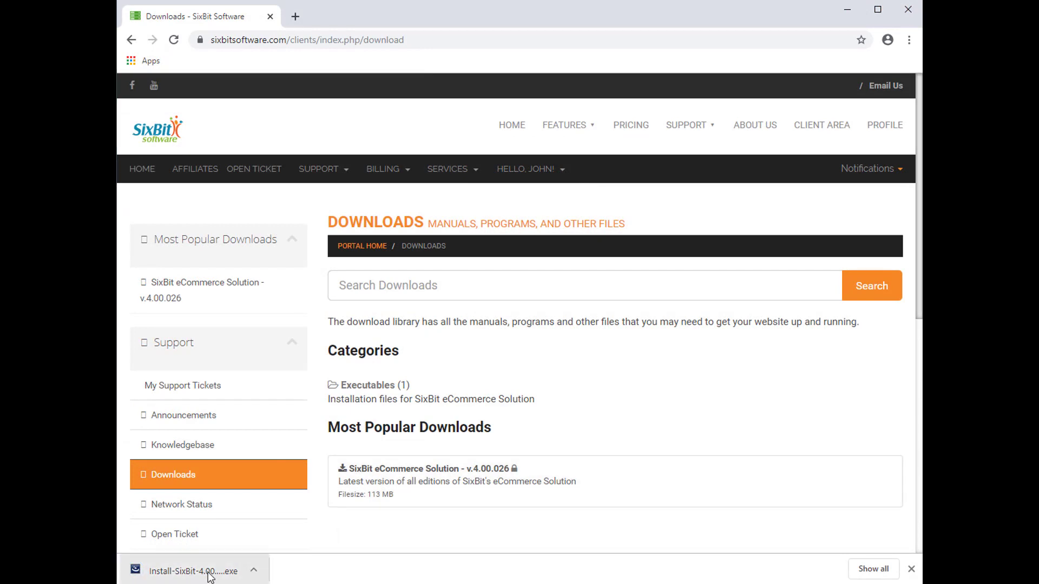
# - Run the installer, accept the licence, keep the default folder and a new SQL Server instance
pyautogui.click(191, 575)
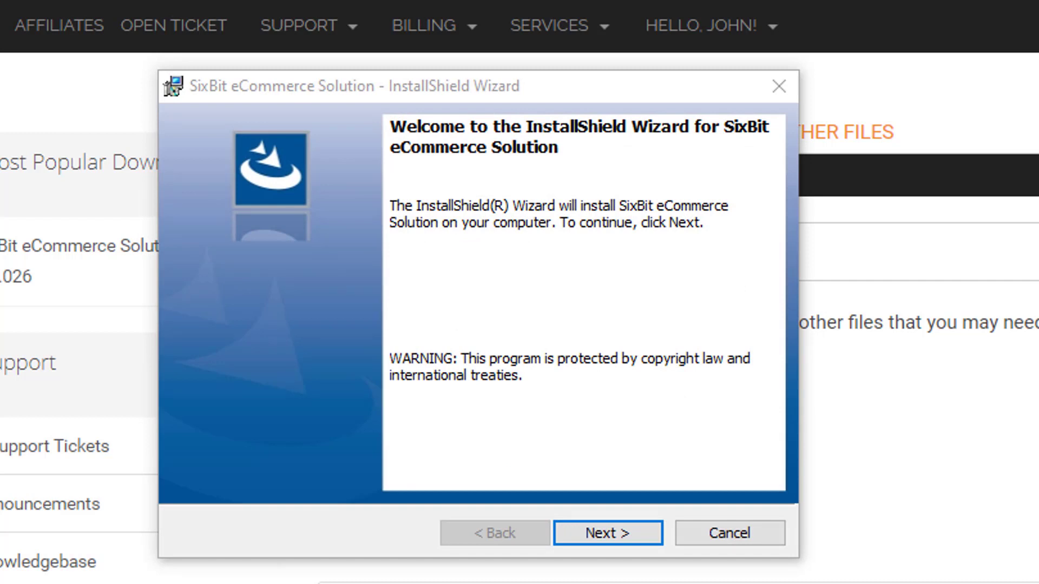
pyautogui.click(625, 531)
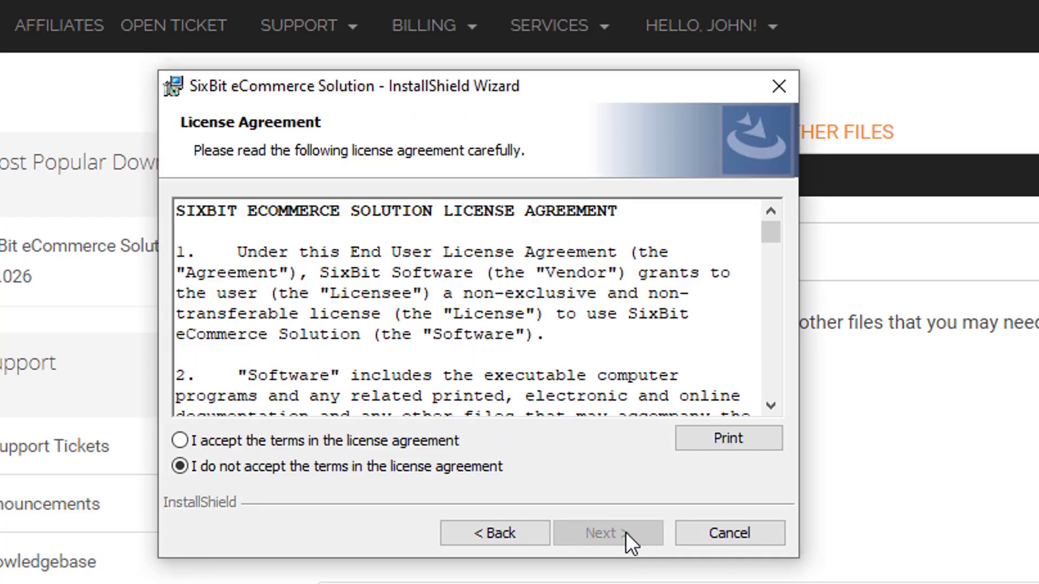
pyautogui.click(359, 437)
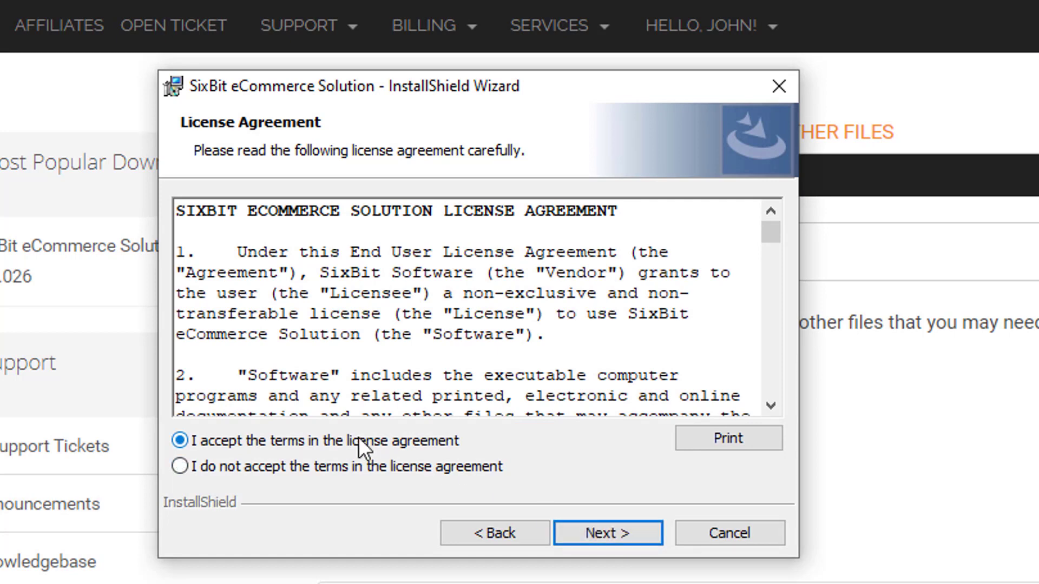
pyautogui.click(620, 533)
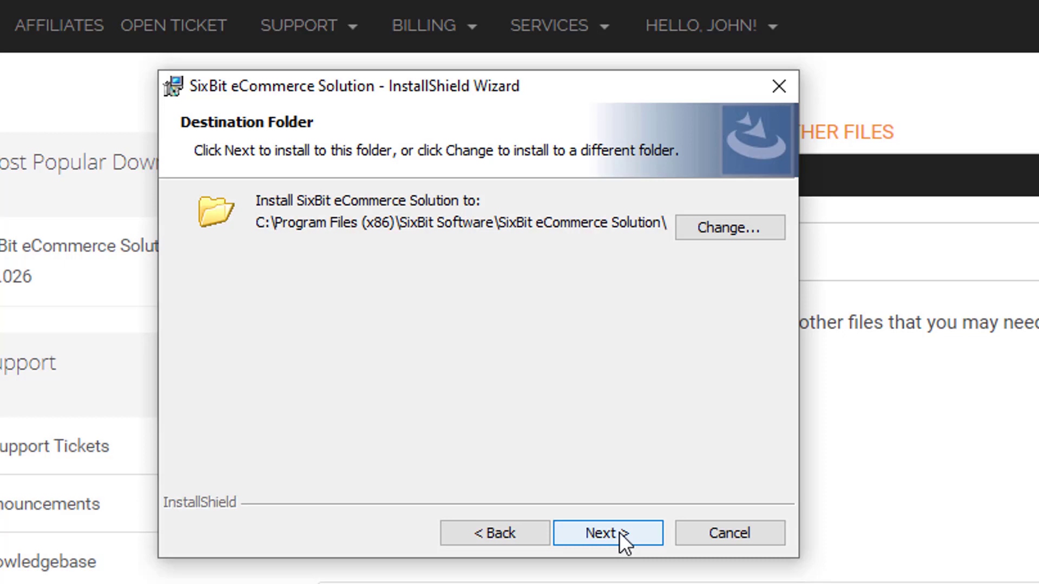
pyautogui.click(619, 531)
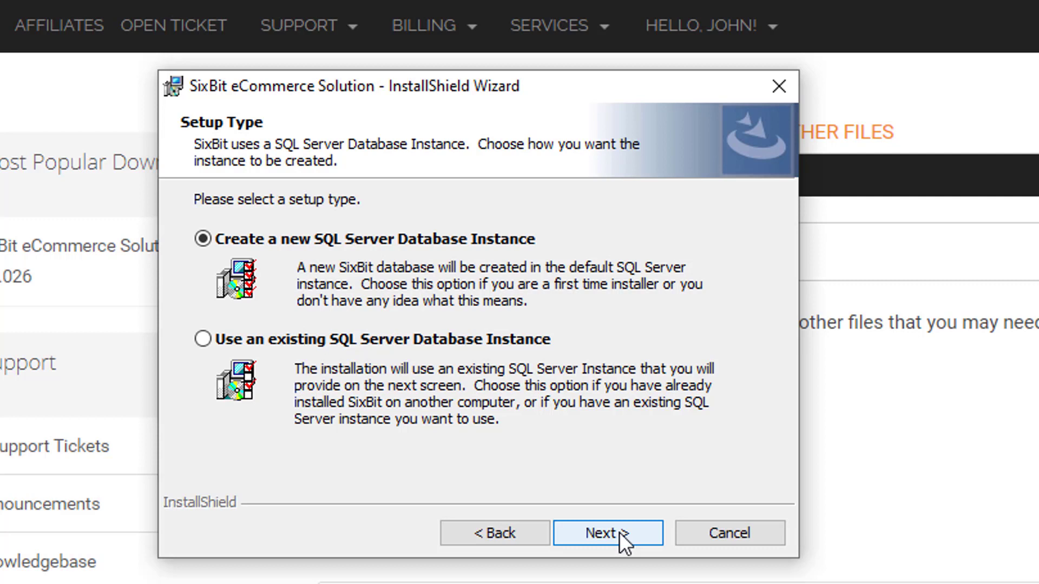
pyautogui.click(619, 532)
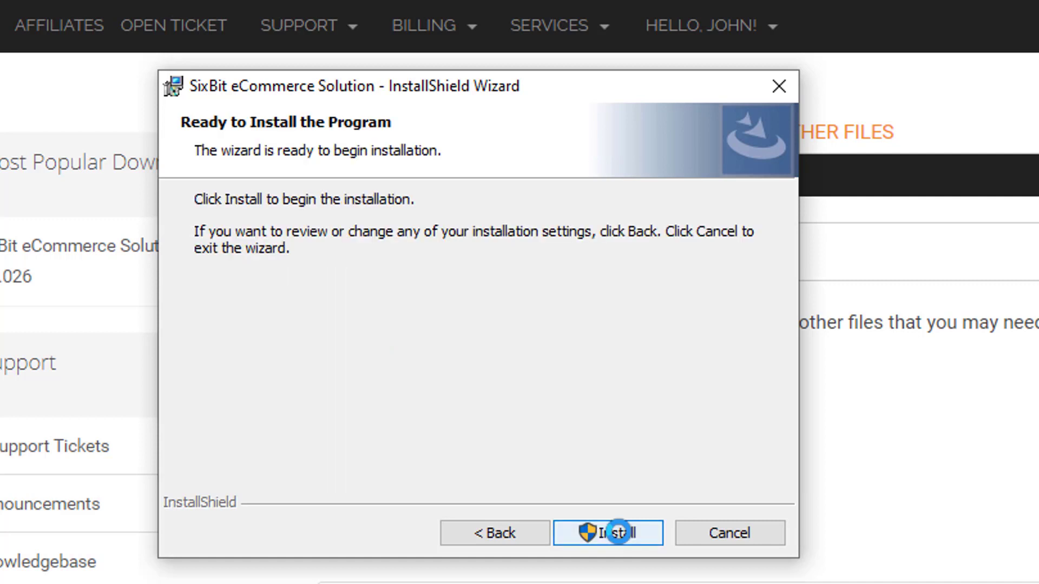
# - Install SixBit eCommerce Solution and finish the wizard with 'Launch SixBit' left checked
pyautogui.click(619, 533)
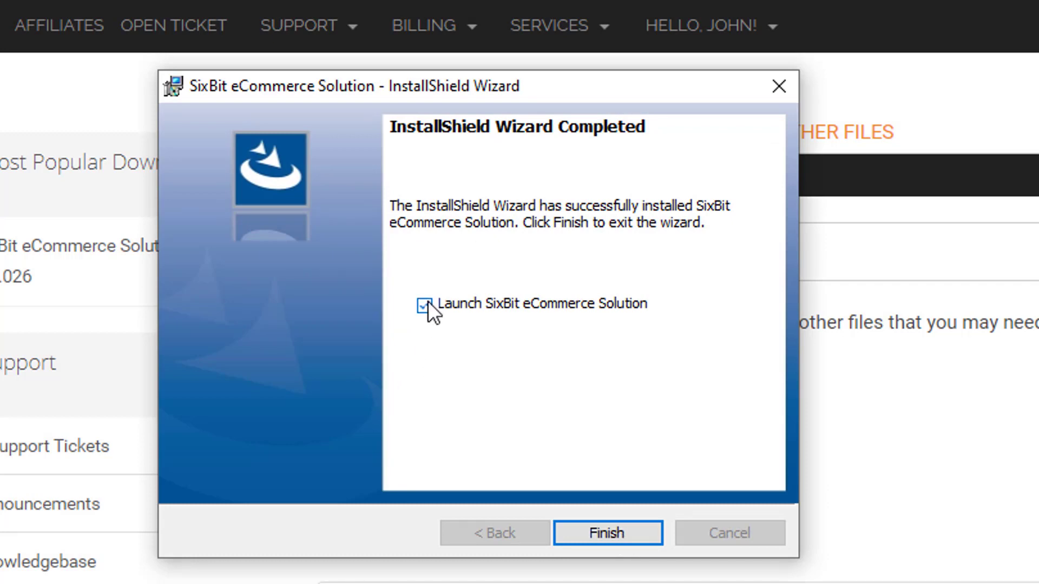
pyautogui.click(606, 528)
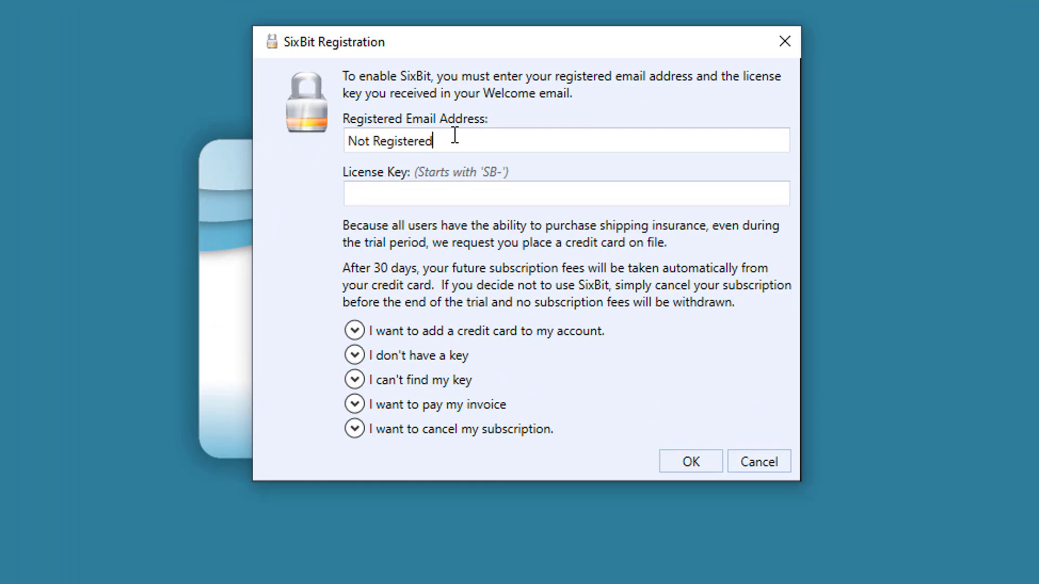
# - Enter the registered account e-mail and paste the licence key, briefly checking the lost-key help
pyautogui.press('BackSpace')
pyautogui.press('BackSpace')
pyautogui.press('BackSpace')
pyautogui.press('BackSpace')
pyautogui.press('BackSpace')
pyautogui.press('BackSpace')
pyautogui.press('BackSpace')
pyautogui.press('BackSpace')
pyautogui.press('BackSpace')
pyautogui.press('BackSpace')
pyautogui.press('BackSpace')
pyautogui.press('BackSpace')
pyautogui.press('BackSpace')
pyautogui.press('BackSpace')
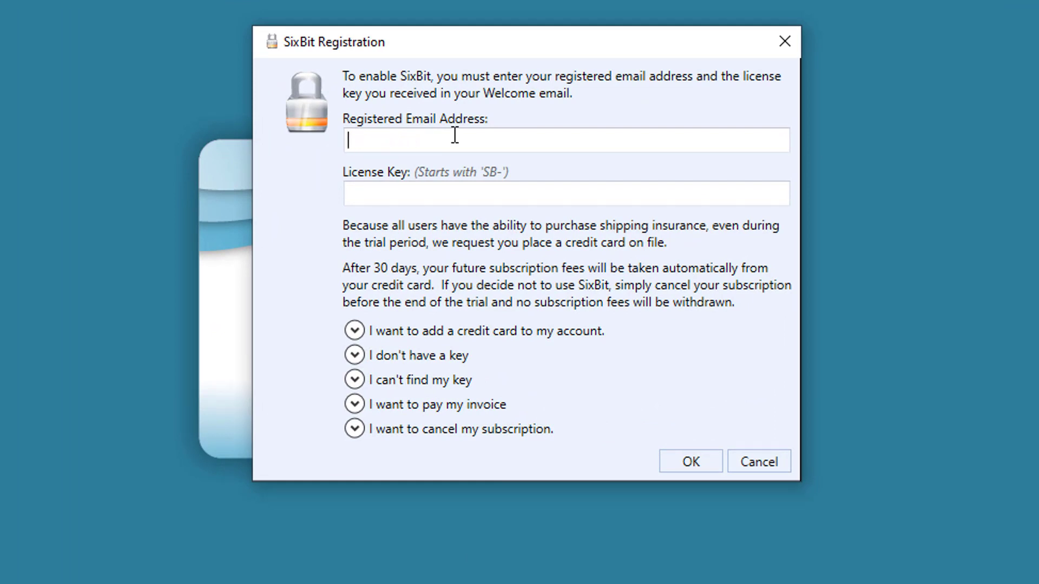
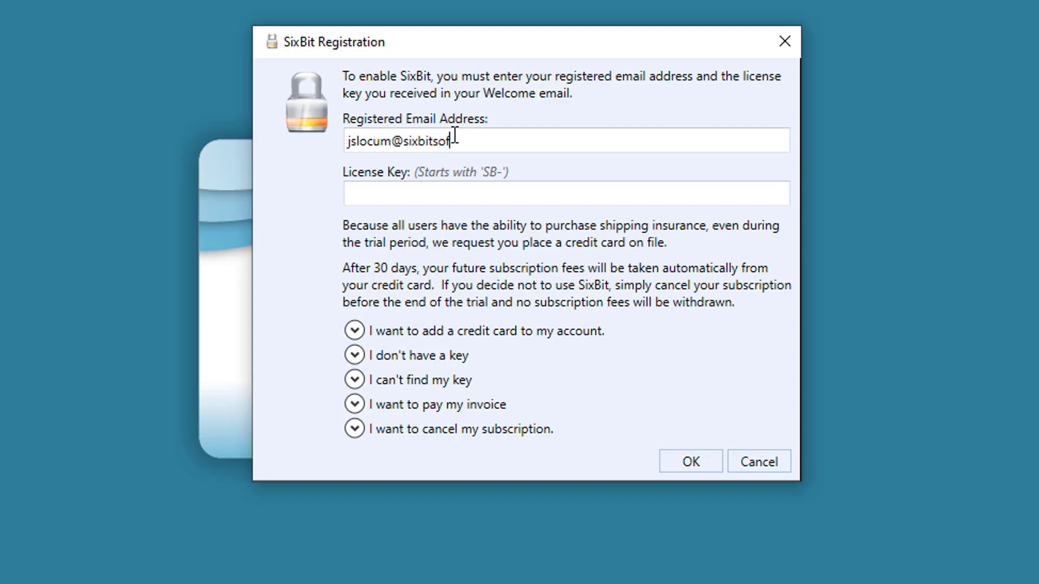
pyautogui.hotkey('ctrl', 'v')
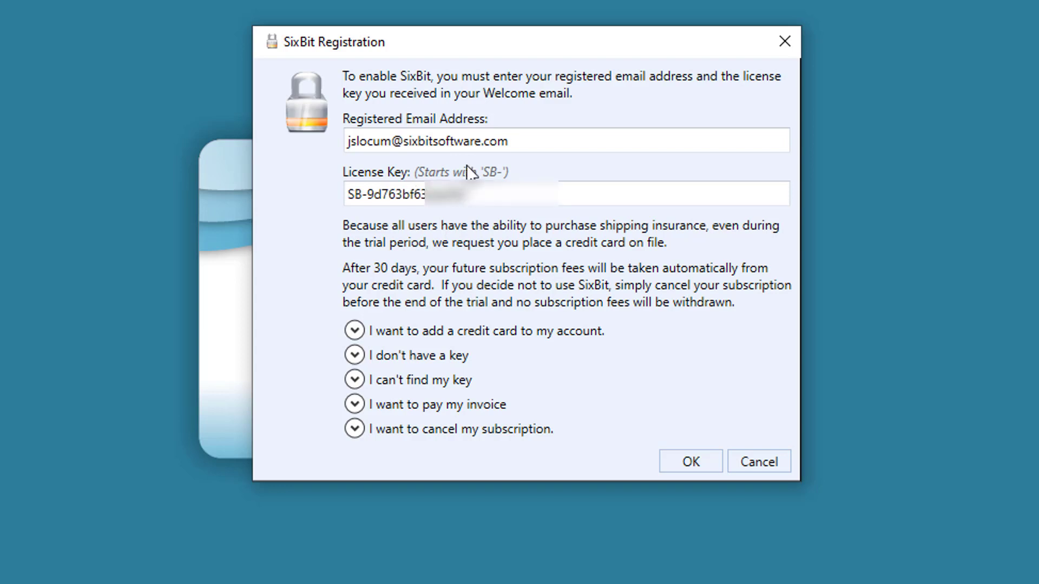
pyautogui.click(449, 384)
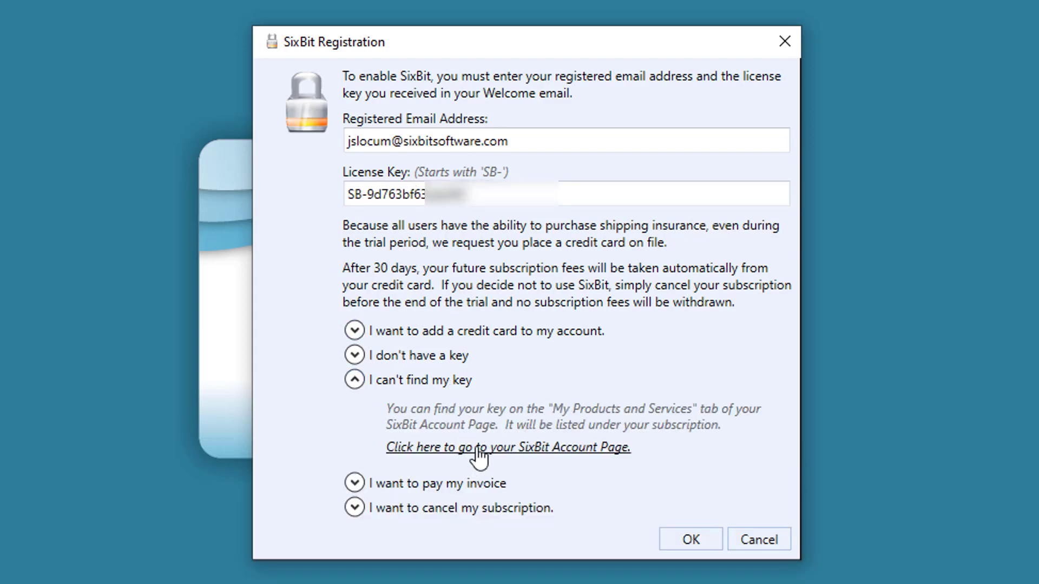
pyautogui.click(443, 382)
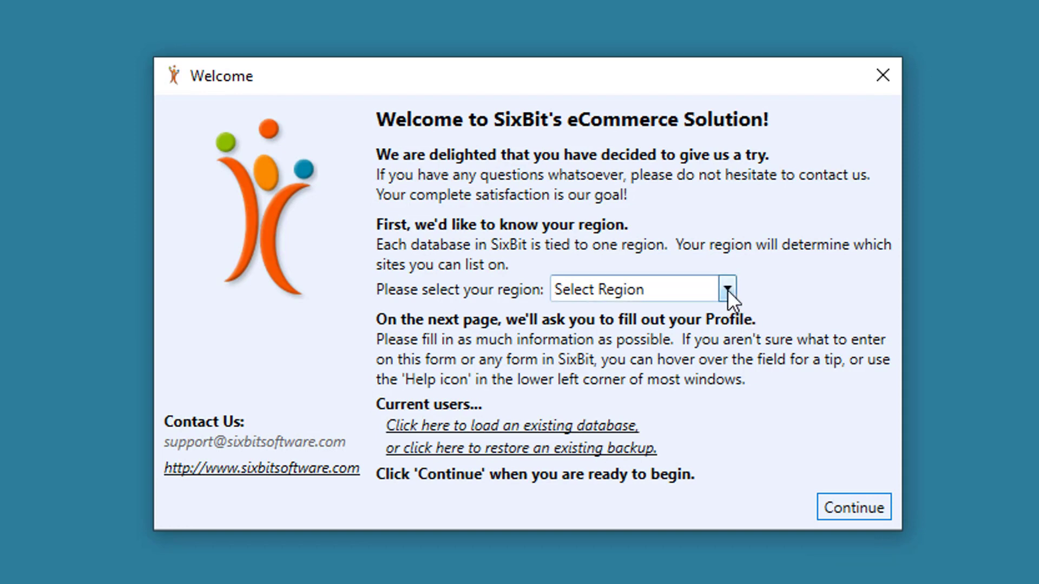
# - Choose United States as the region with eBay US checked, and continue to the profile
pyautogui.click(727, 290)
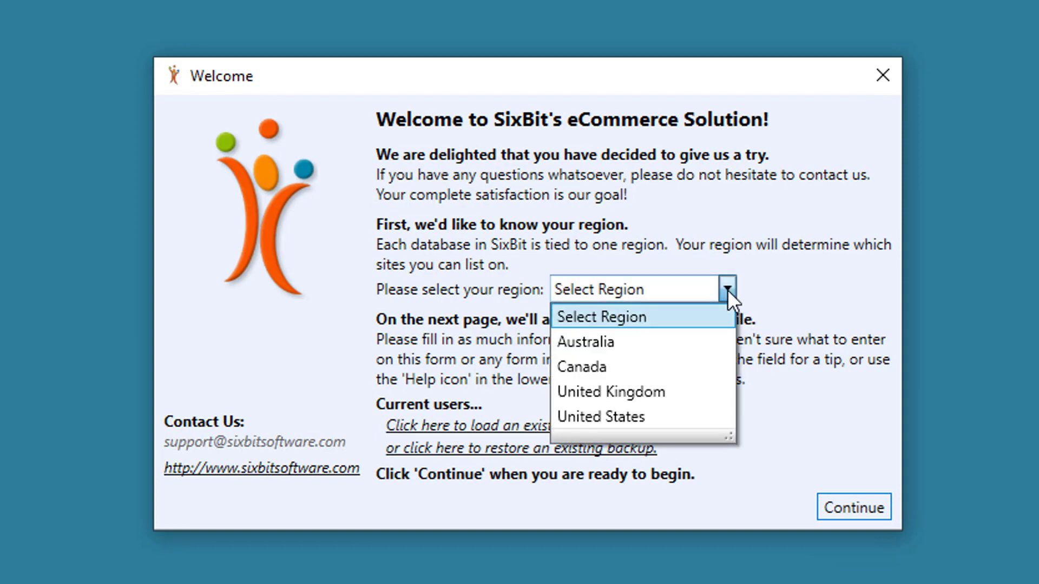
pyautogui.click(632, 417)
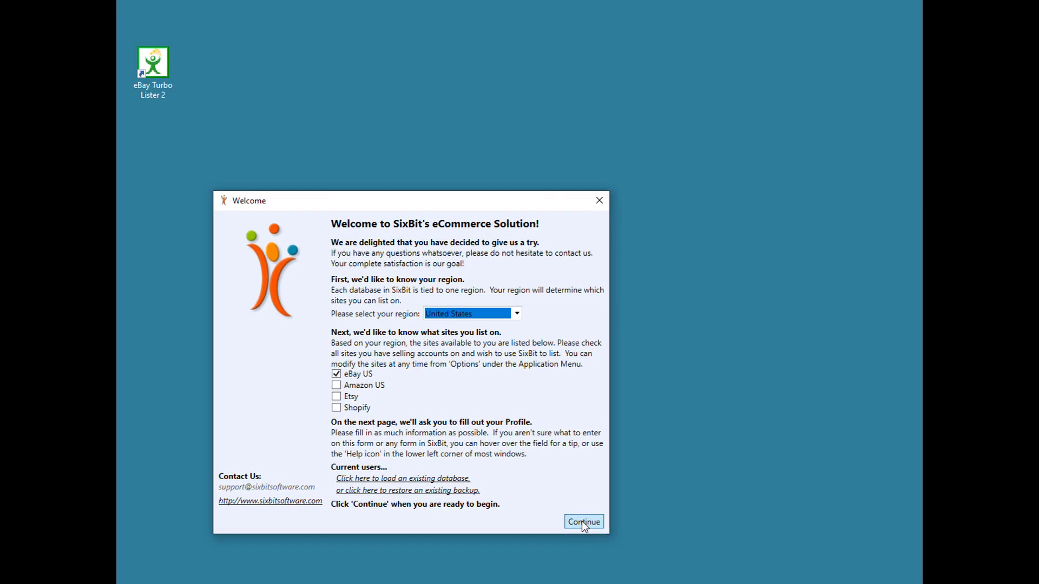
pyautogui.click(582, 521)
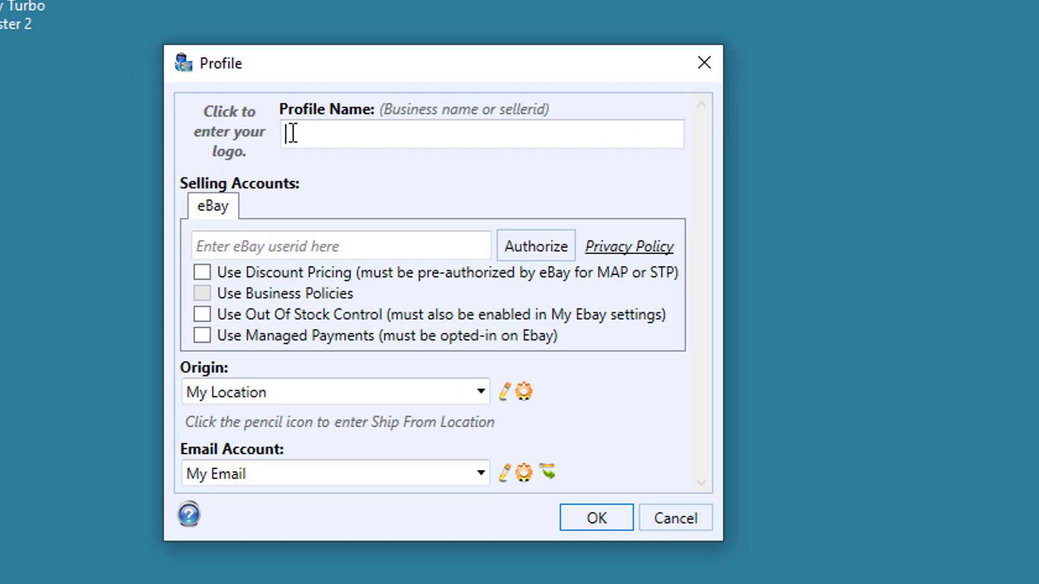
# - Enter 'John's Attic' as the profile name and fill in the seller's eBay user ID
pyautogui.write("John's Attic")
pyautogui.click(269, 244)
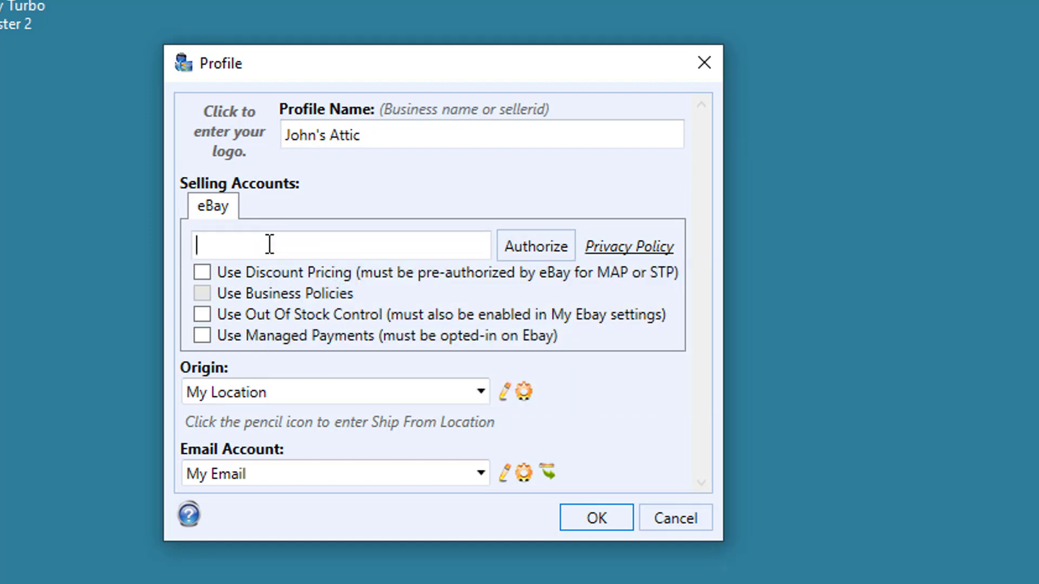
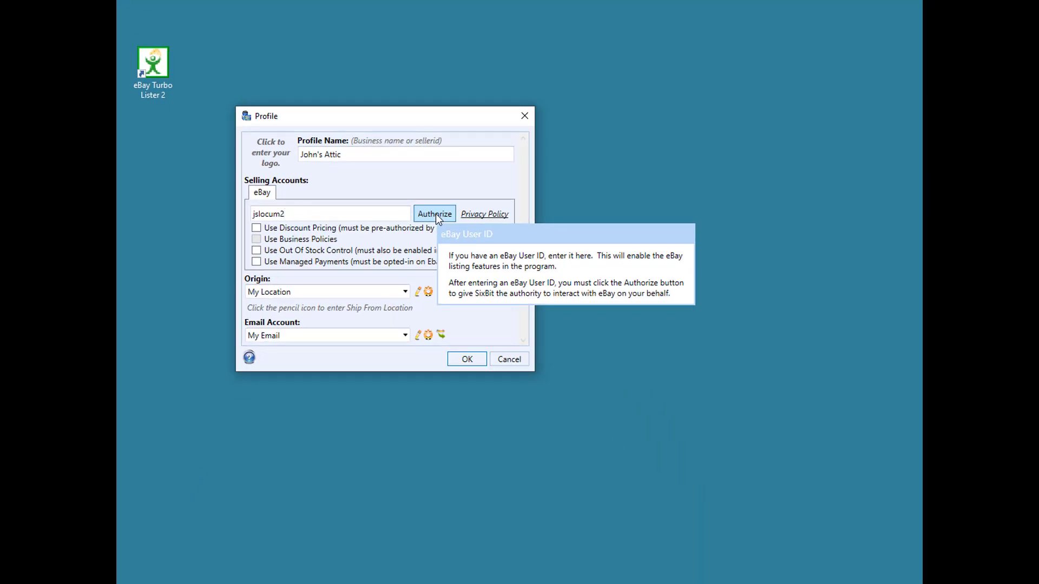
# - Sign in to eBay with the account password and grant SixBit access to the account
pyautogui.click(436, 214)
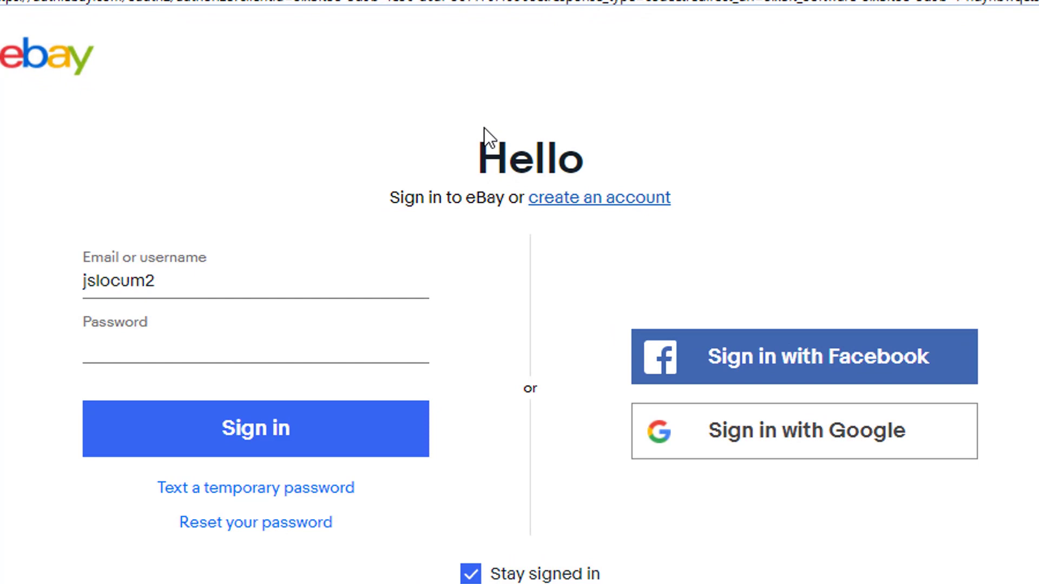
pyautogui.click(136, 347)
pyautogui.write('•••••')
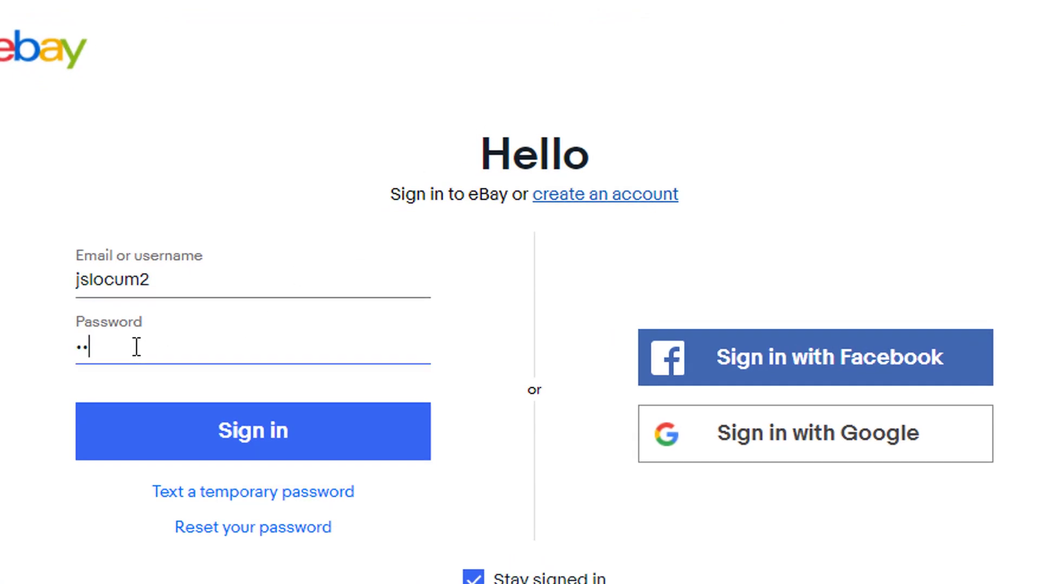
pyautogui.write('••••••')
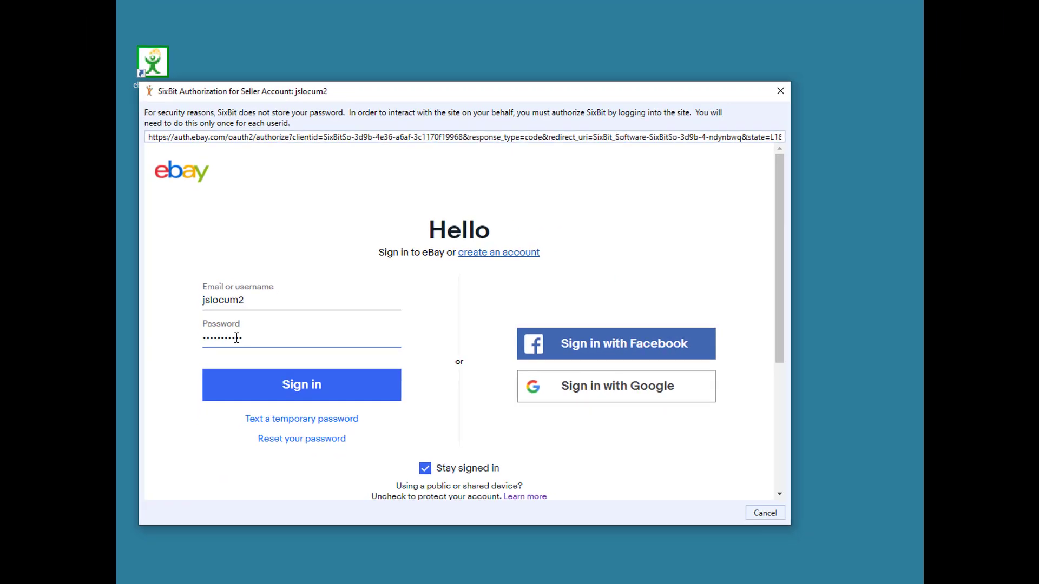
pyautogui.press('Return')
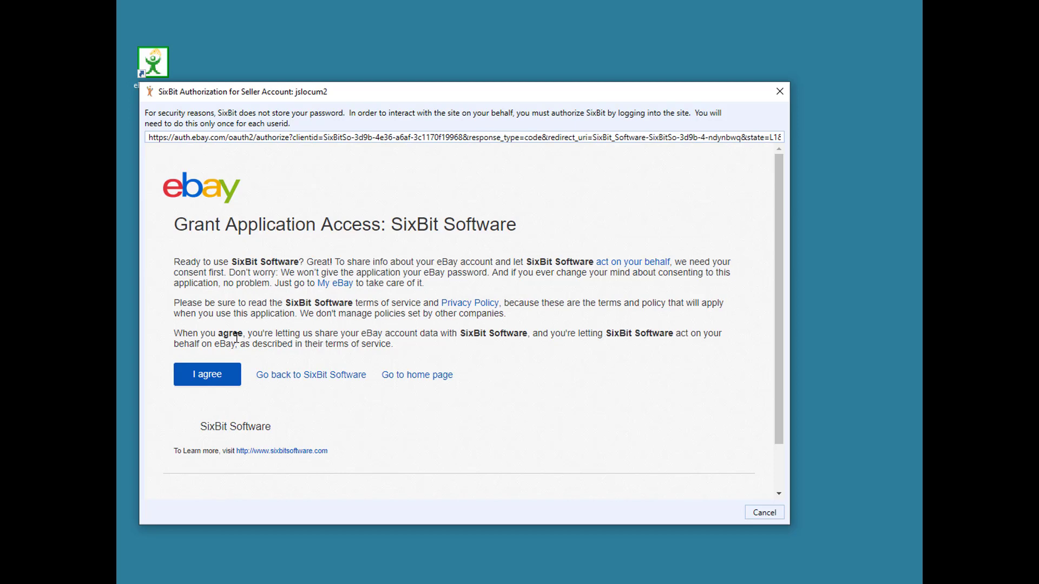
pyautogui.click(215, 386)
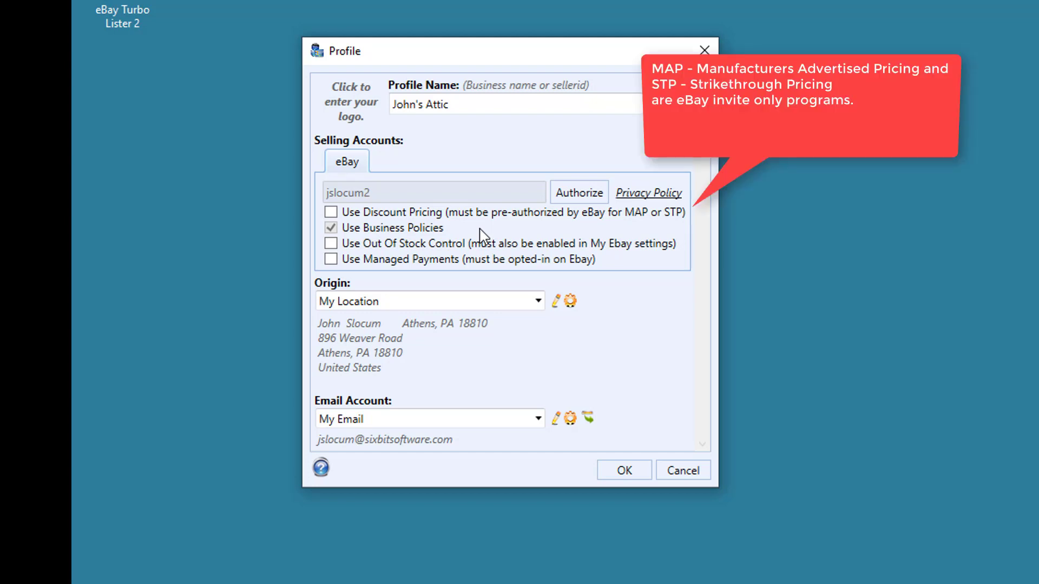
# - Review the Discount Pricing and eBay User ID help tips in the Profile dialog
pyautogui.moveTo(330, 214)
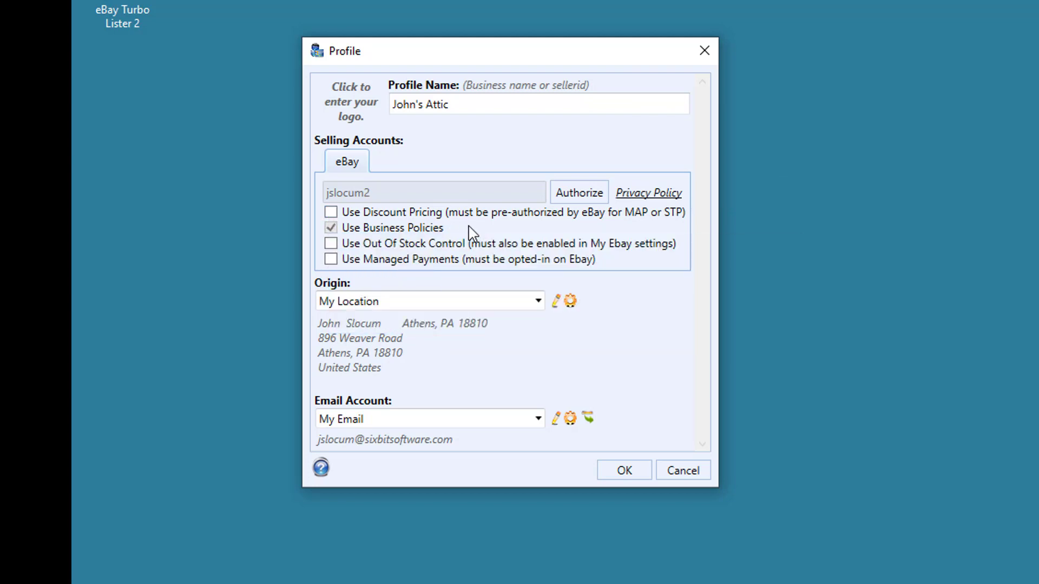
pyautogui.moveTo(414, 234)
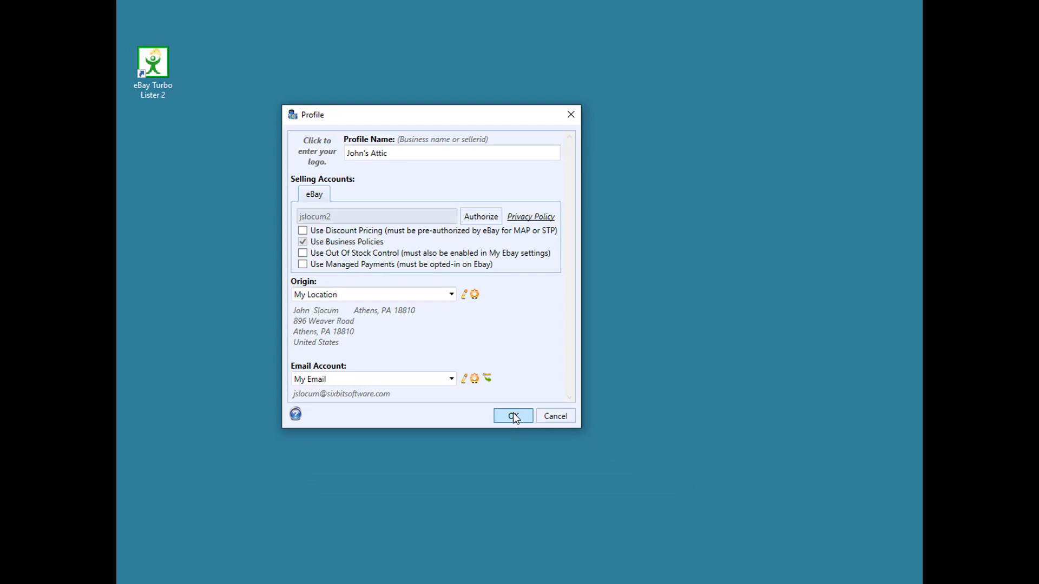
# - Save the profile and pick 'Import from a Turbo Lister CSV file' in Let's Get Started
pyautogui.click(512, 414)
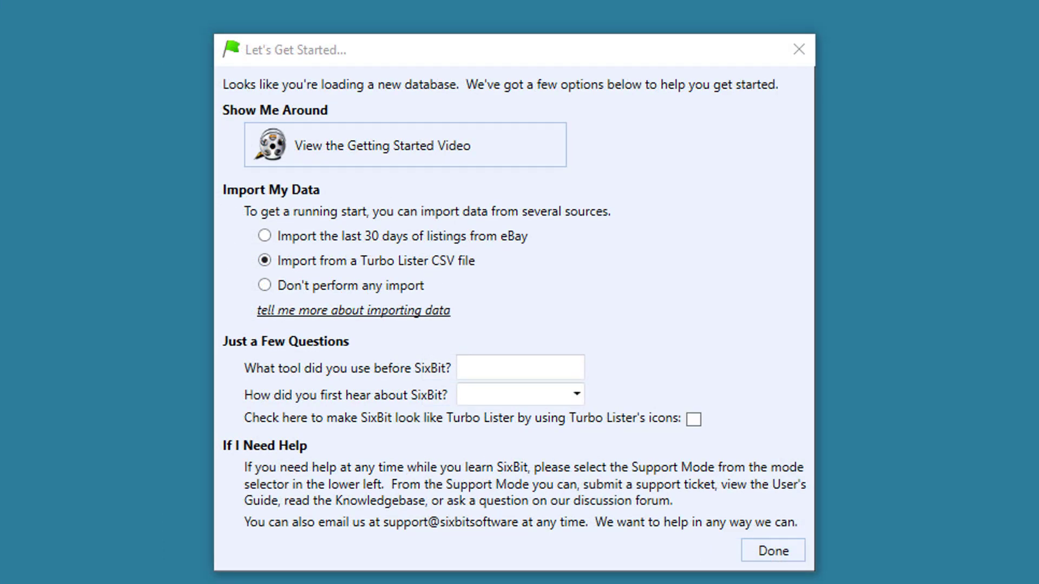
pyautogui.click(348, 239)
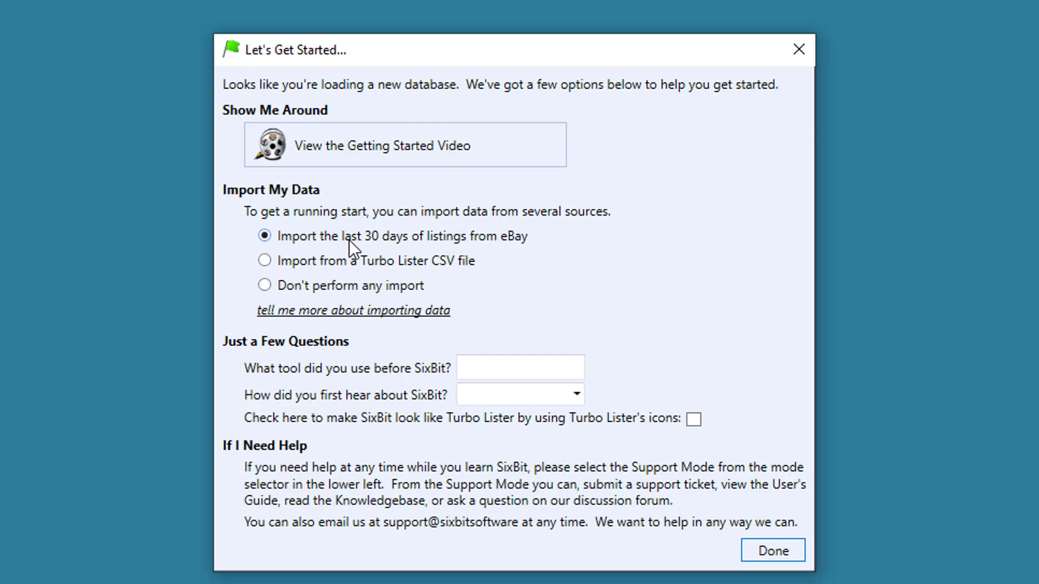
pyautogui.click(347, 268)
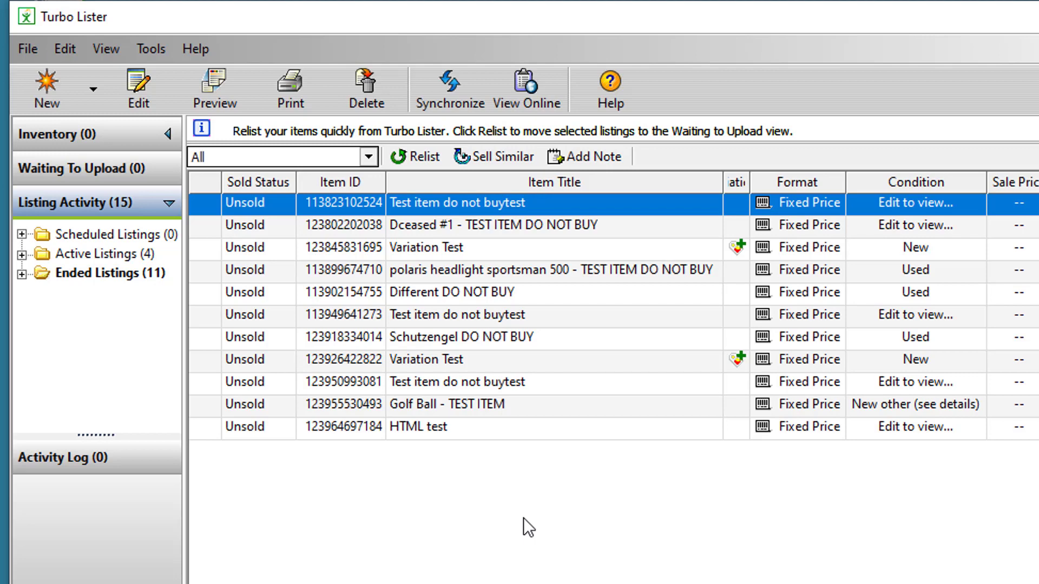
# - Select all 11 listings and export them in Turbo Lister Format (CSV)
pyautogui.keyDown('shift'); pyautogui.click(465, 428); pyautogui.keyUp('shift')
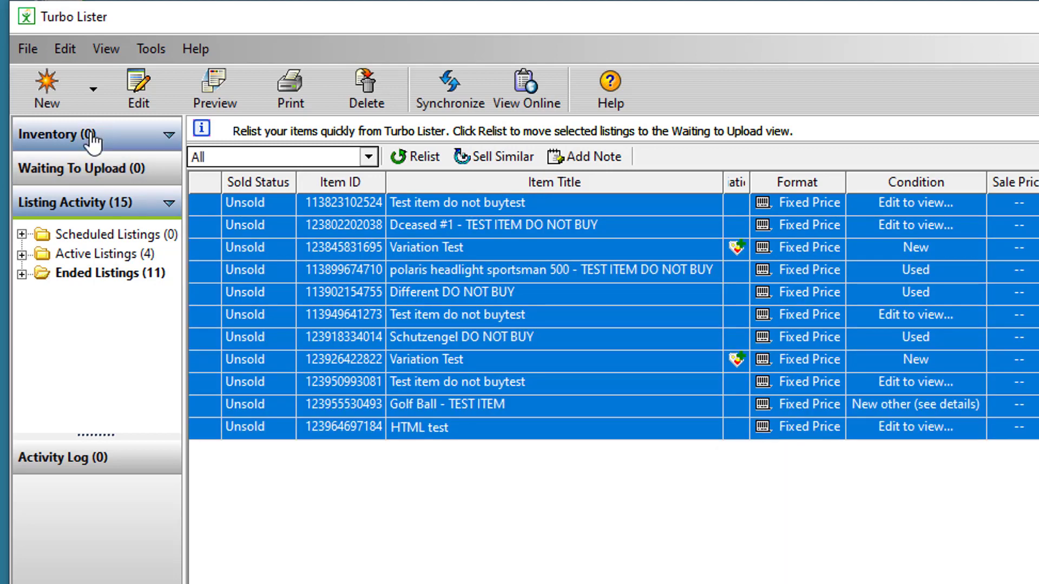
pyautogui.click(27, 51)
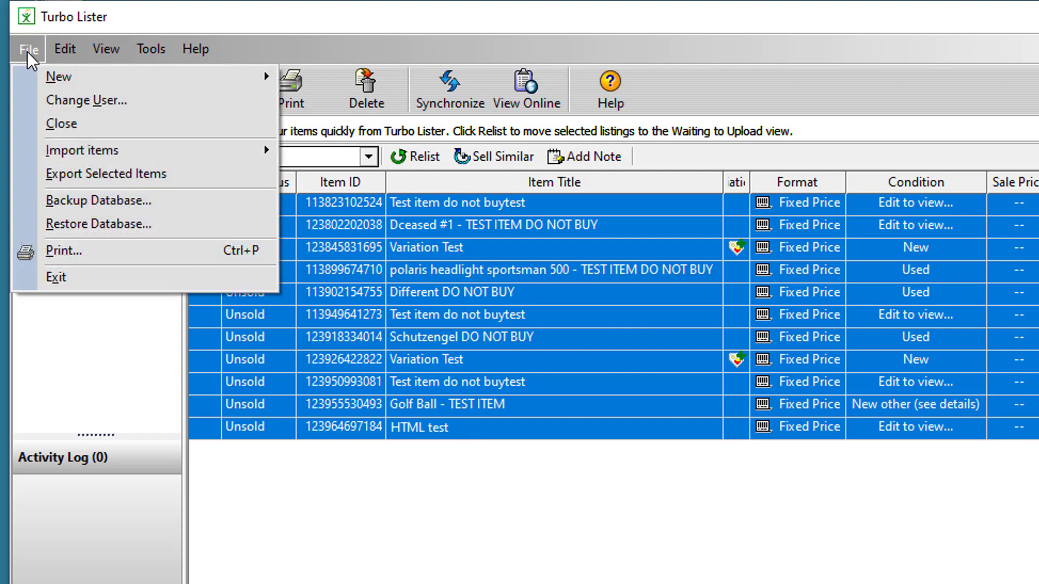
pyautogui.click(60, 174)
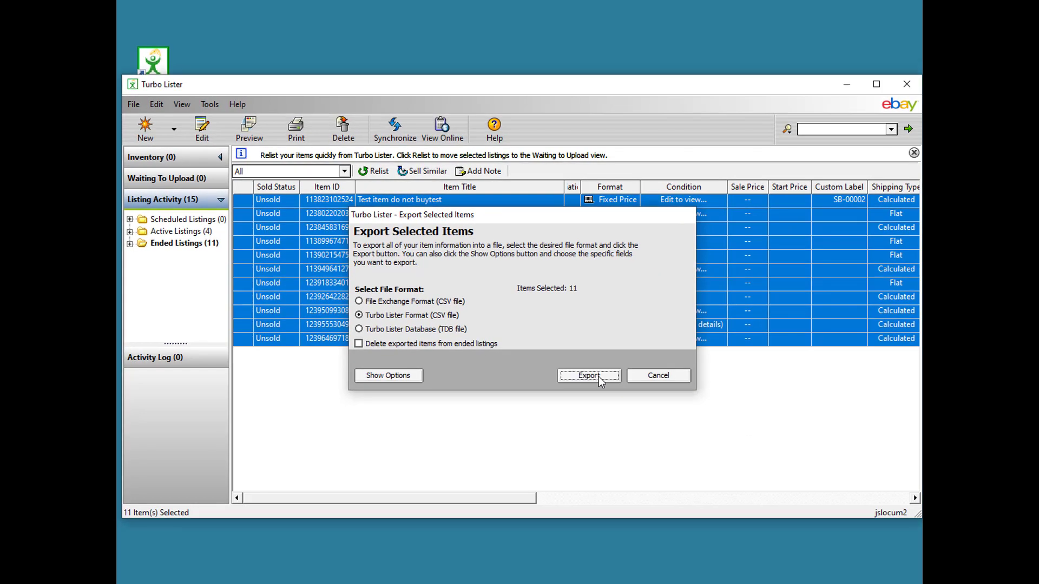
pyautogui.click(778, 487)
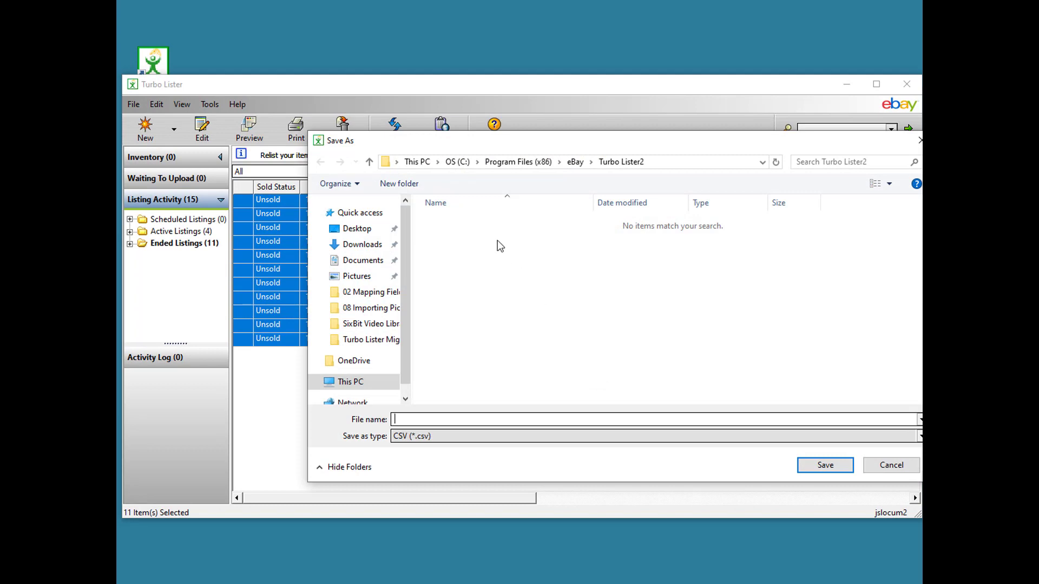
# - Save the export as TLExportForSixBit in C:\TL Backups and dismiss the success message
pyautogui.click(451, 164)
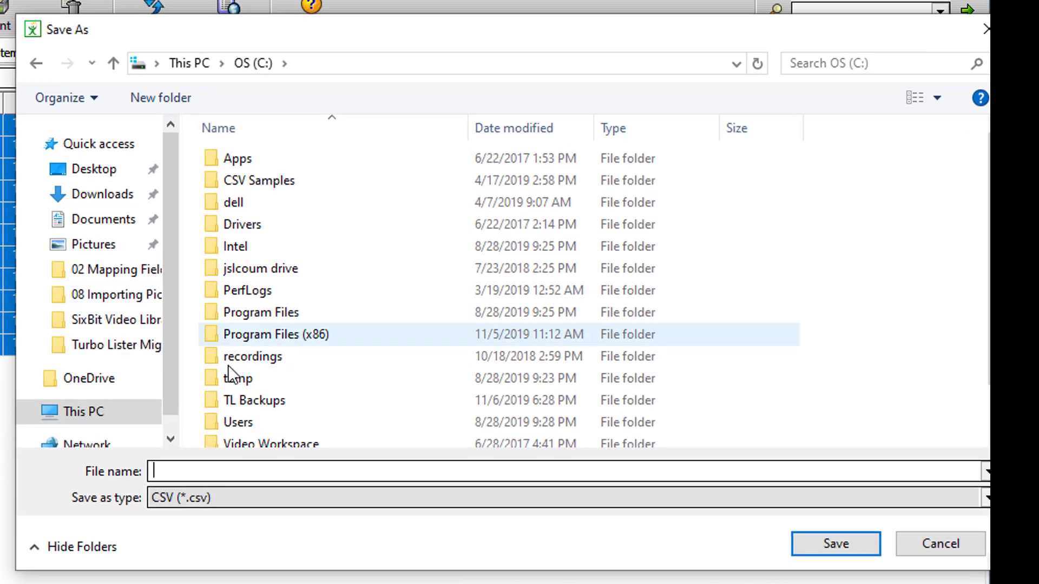
pyautogui.doubleClick(232, 401)
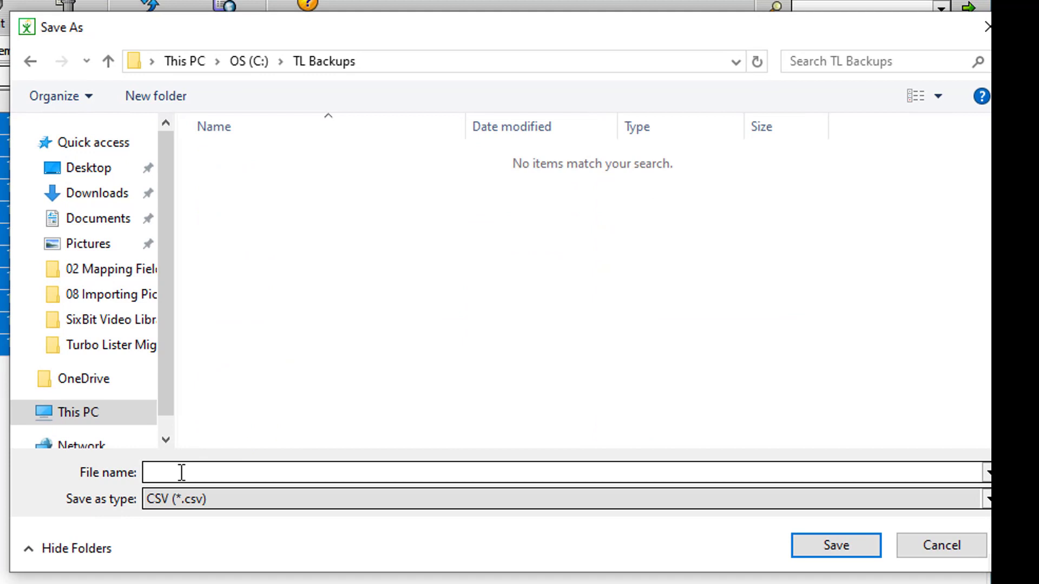
pyautogui.write('TLExportForSixBit')
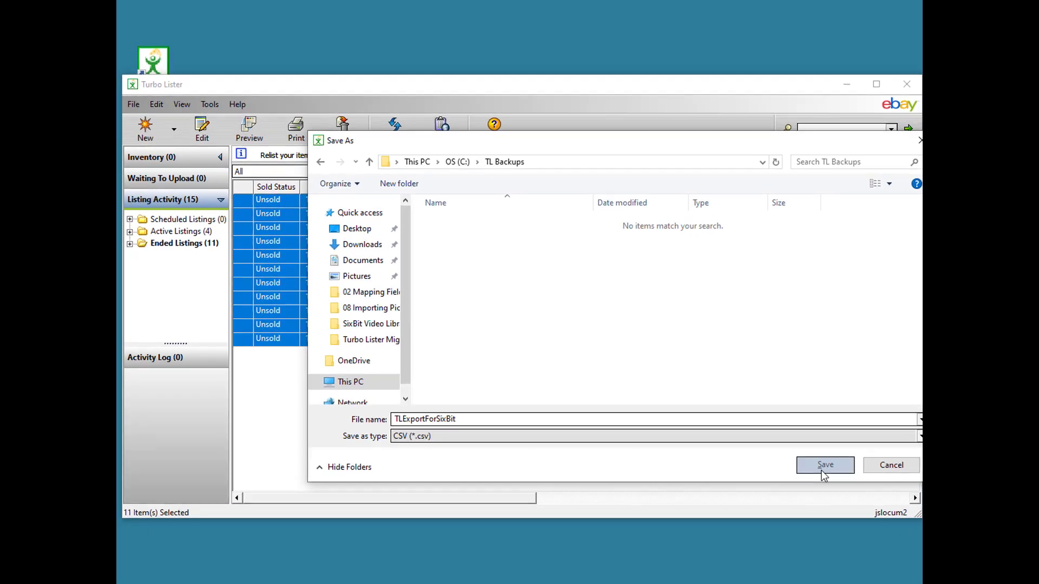
pyautogui.click(835, 546)
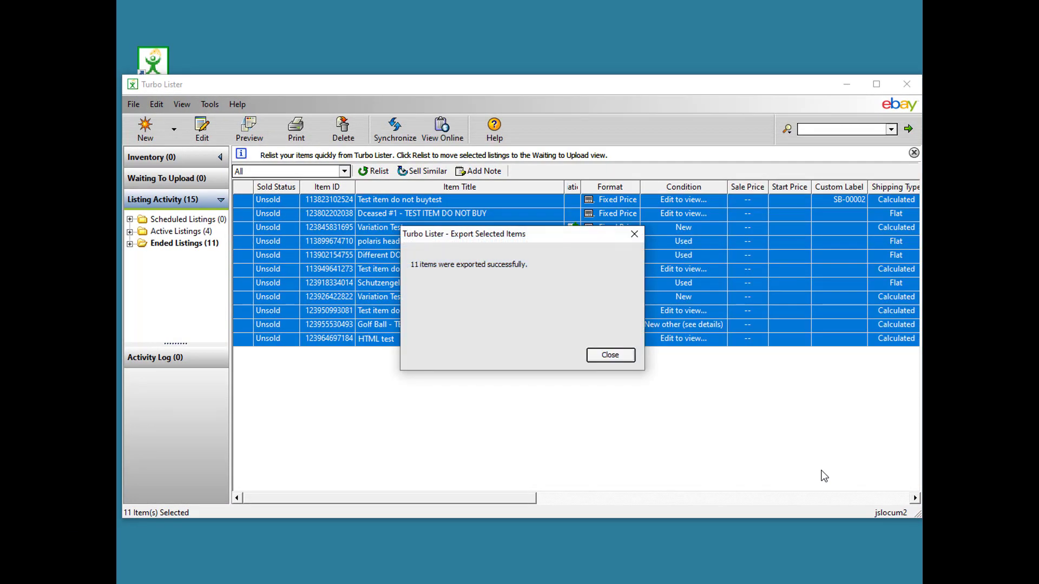
pyautogui.click(619, 359)
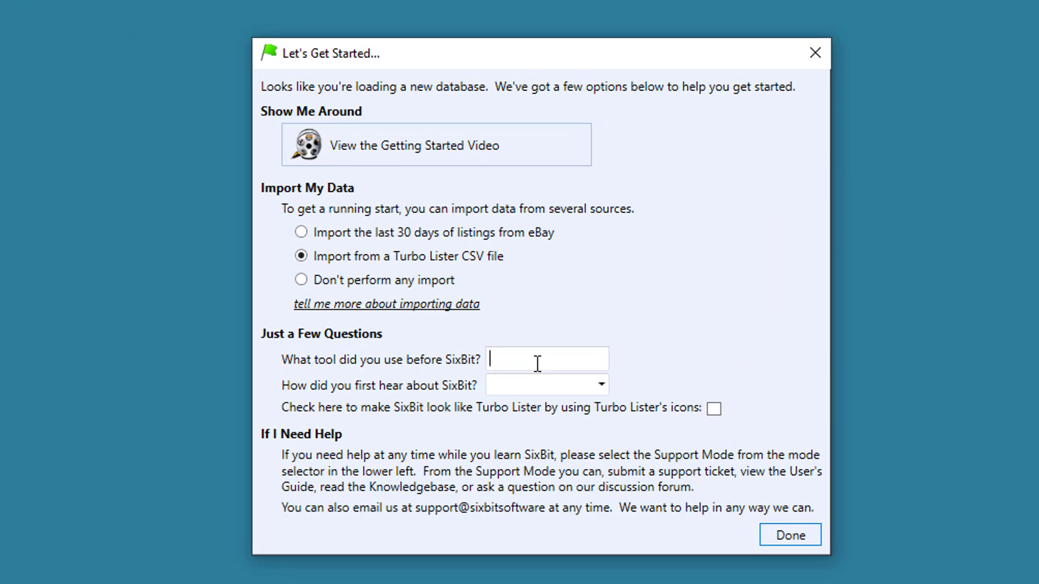
# - Enter Turbo Lister as the current tool, choose eBay Discussion Board as the referral source, and enable Turbo Lister icons
pyautogui.write('Turbo Lister')
pyautogui.click(602, 385)
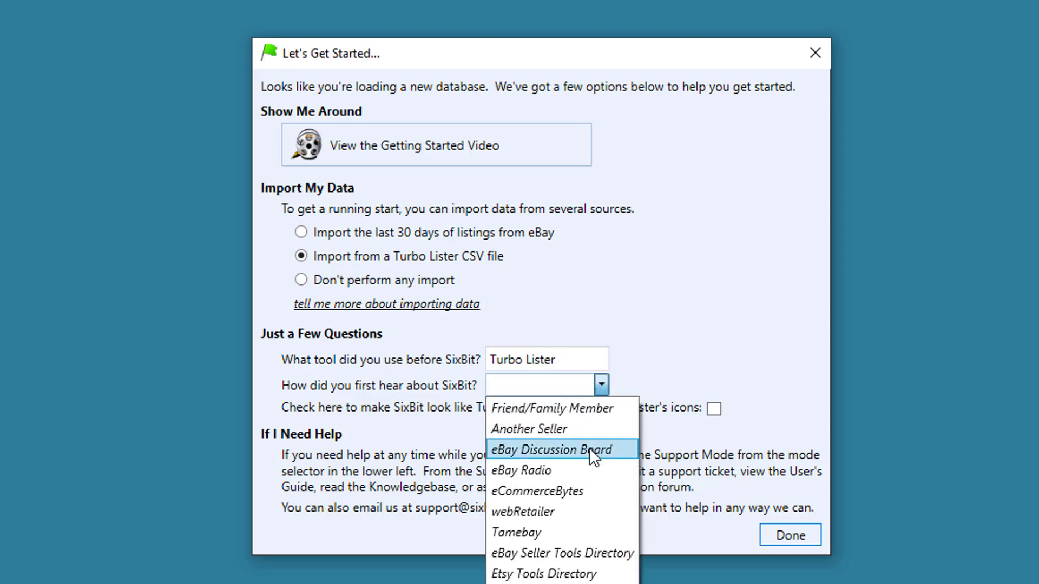
pyautogui.click(589, 448)
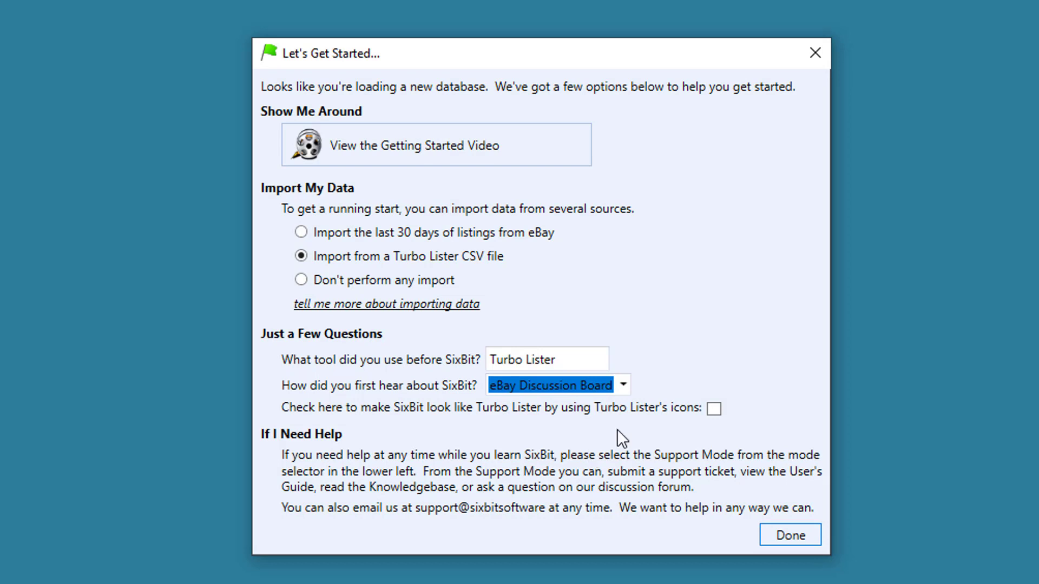
pyautogui.click(714, 410)
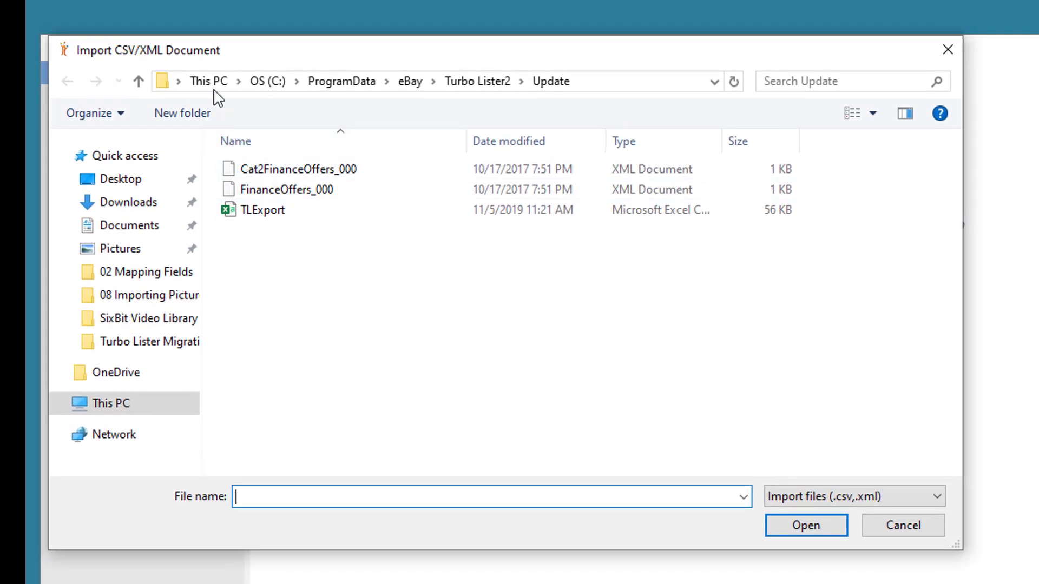
# - Import TLExportForSixBit from C:\TL Backups, answering No to unique custom labels, then close the report
pyautogui.click(267, 81)
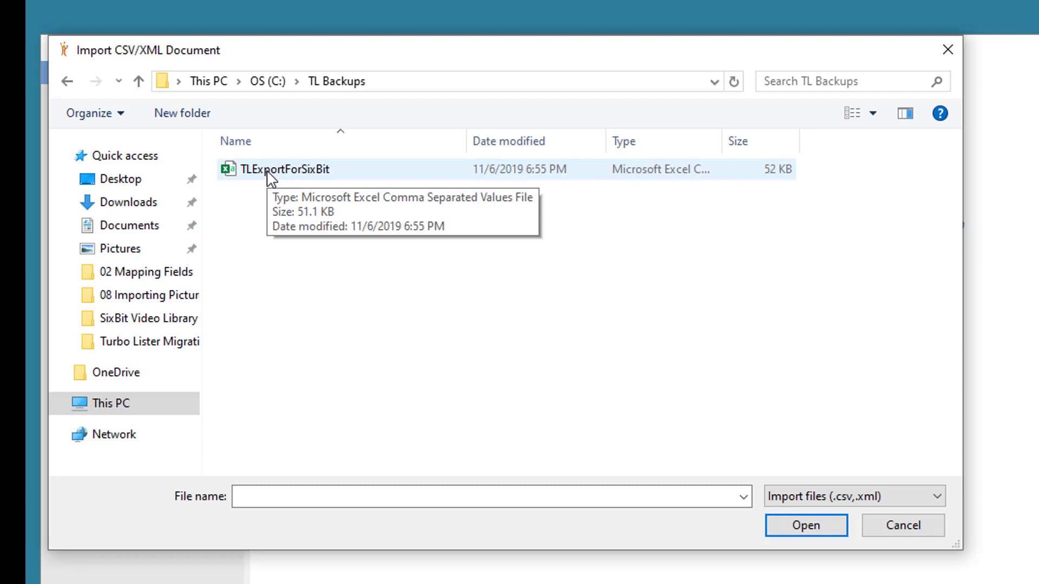
pyautogui.doubleClick(271, 170)
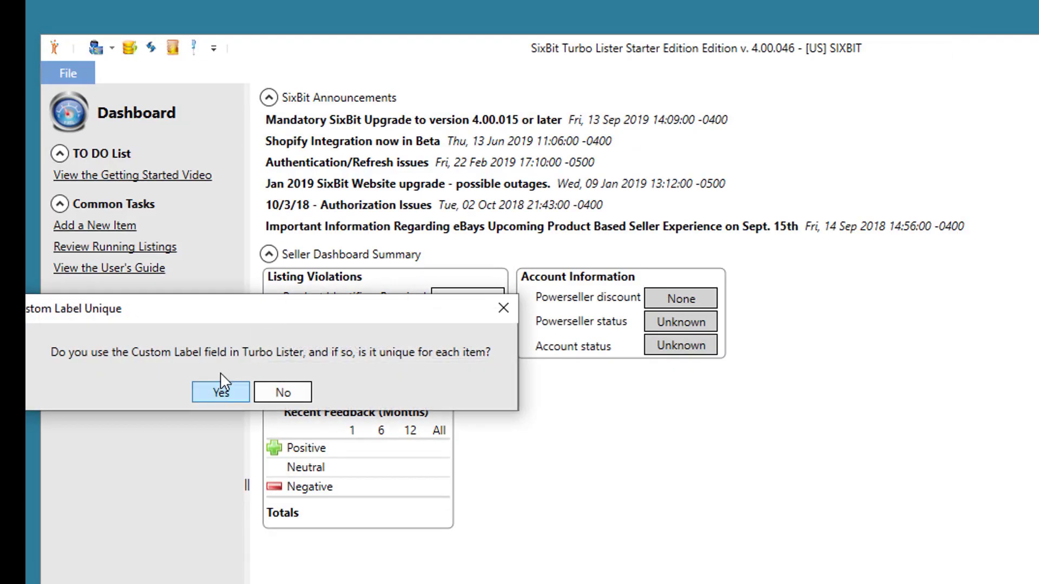
pyautogui.moveTo(228, 317); pyautogui.dragTo(494, 385)
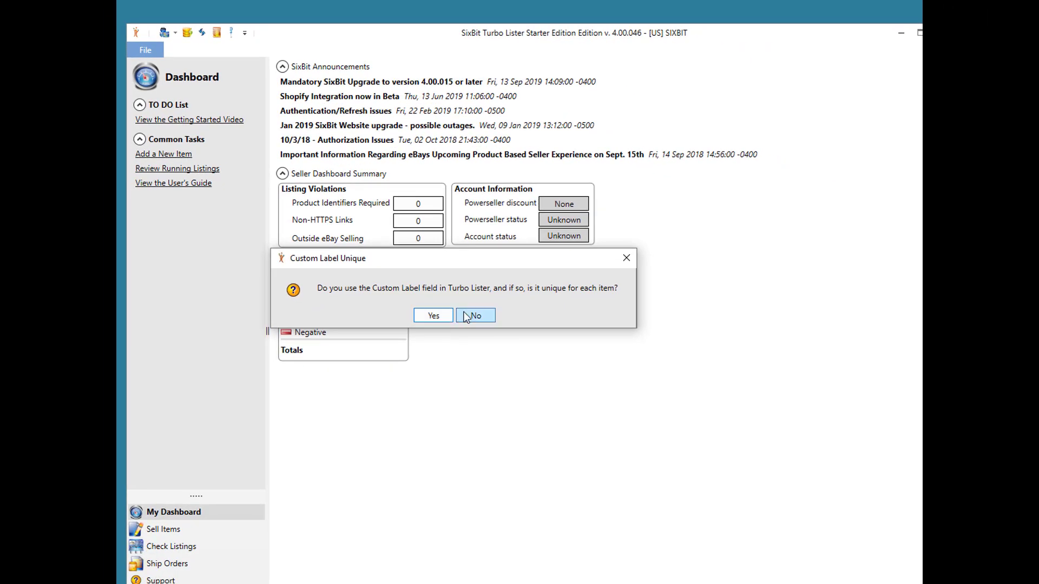
pyautogui.click(479, 316)
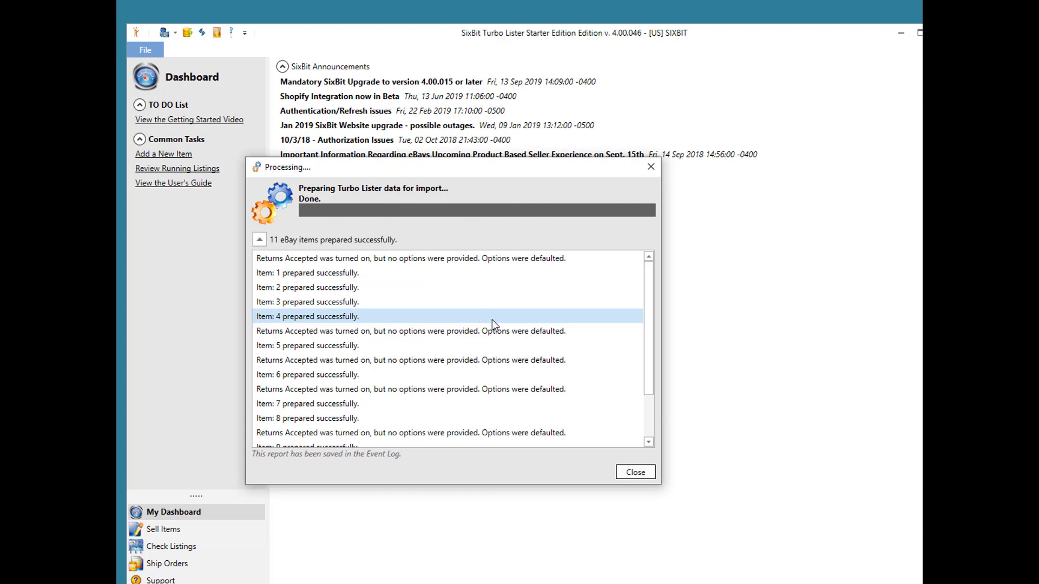
pyautogui.click(626, 474)
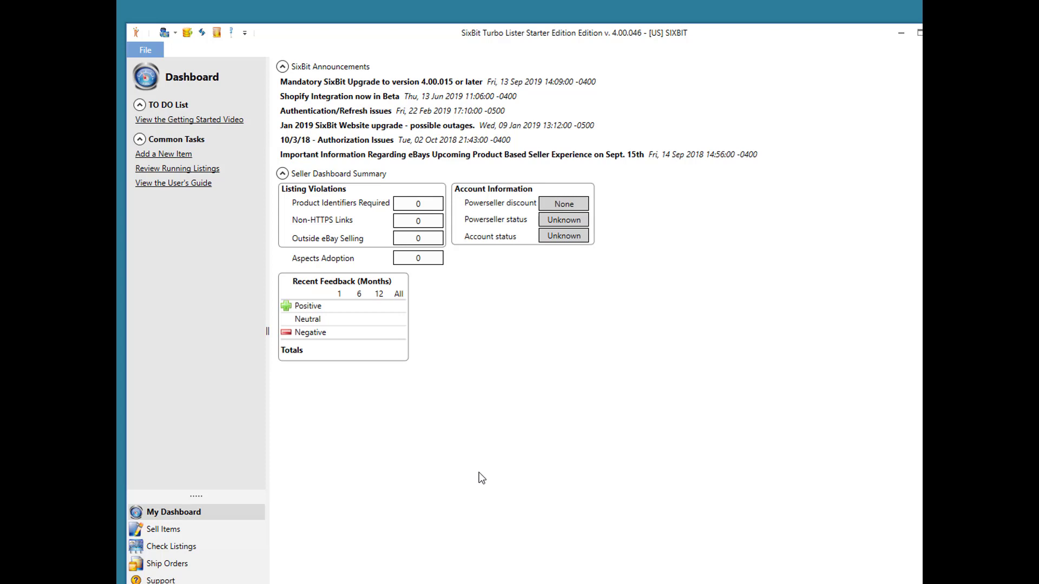
# - Browse the 10 imported items in the Sell Items repository, such as Golf Ball - TEST ITEM, and review the Import options
pyautogui.click(192, 534)
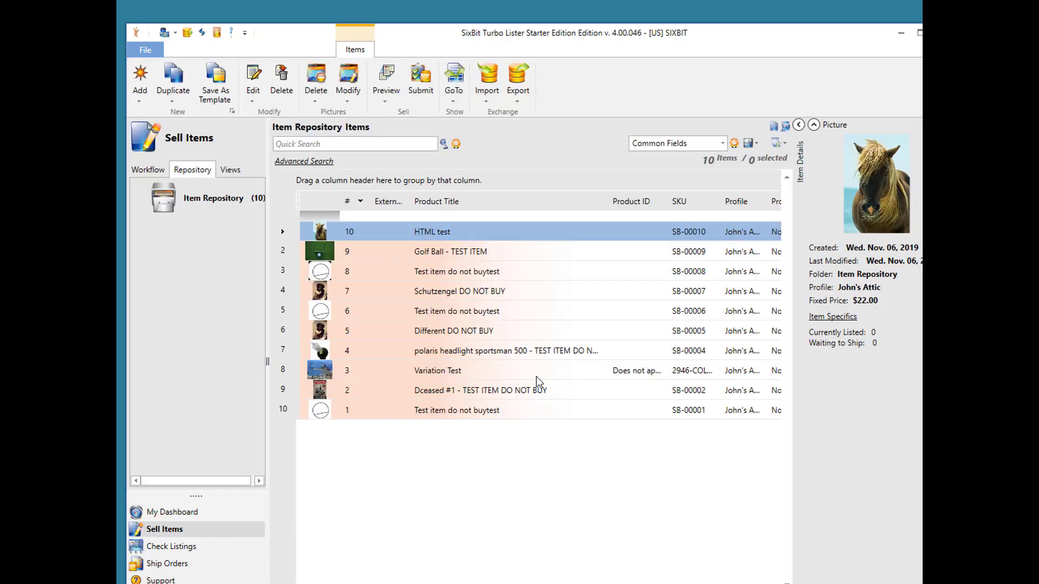
pyautogui.click(512, 254)
pyautogui.click(510, 274)
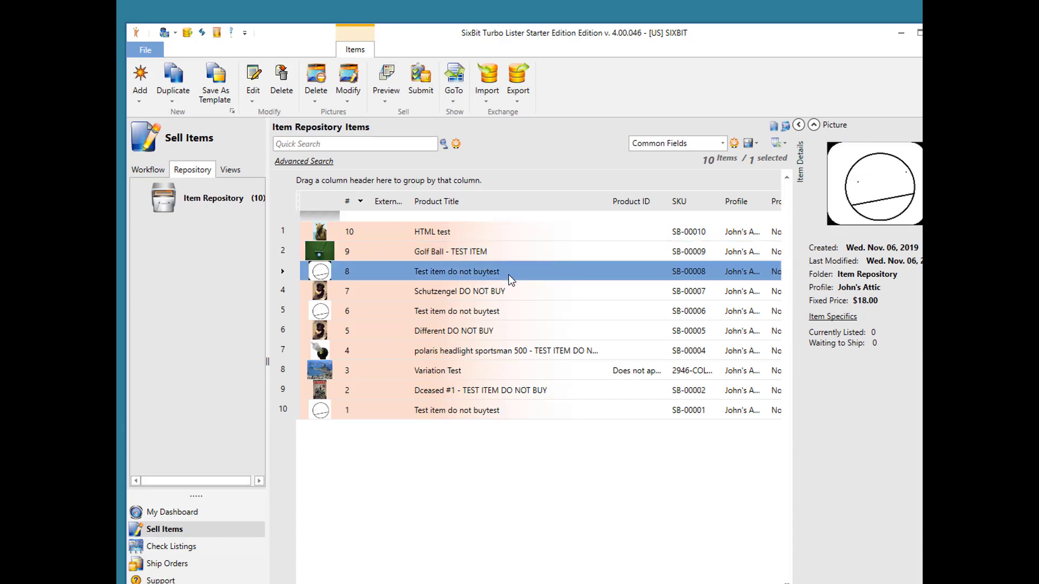
pyautogui.click(511, 291)
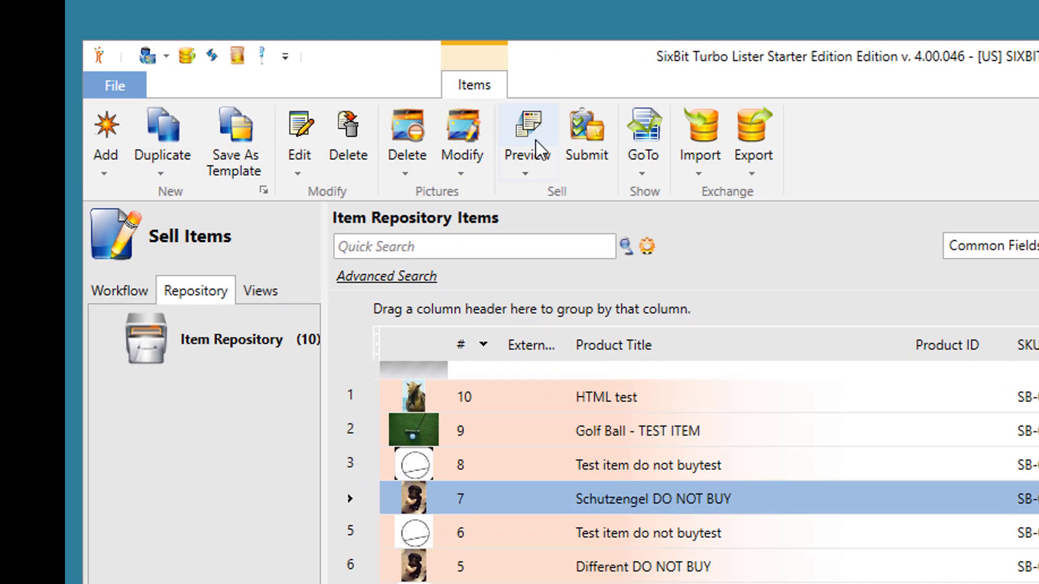
pyautogui.click(700, 174)
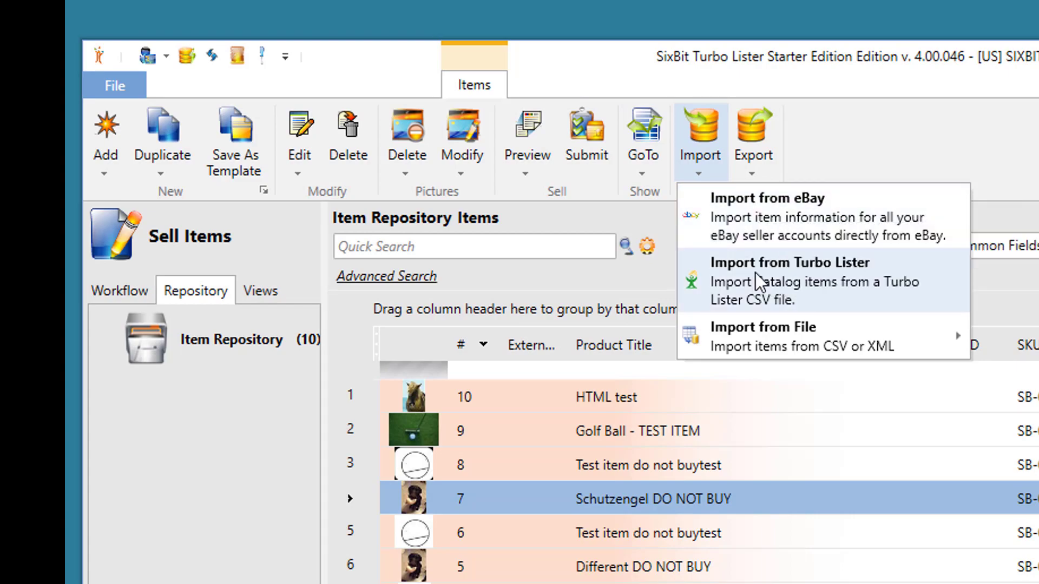
pyautogui.press('Escape')
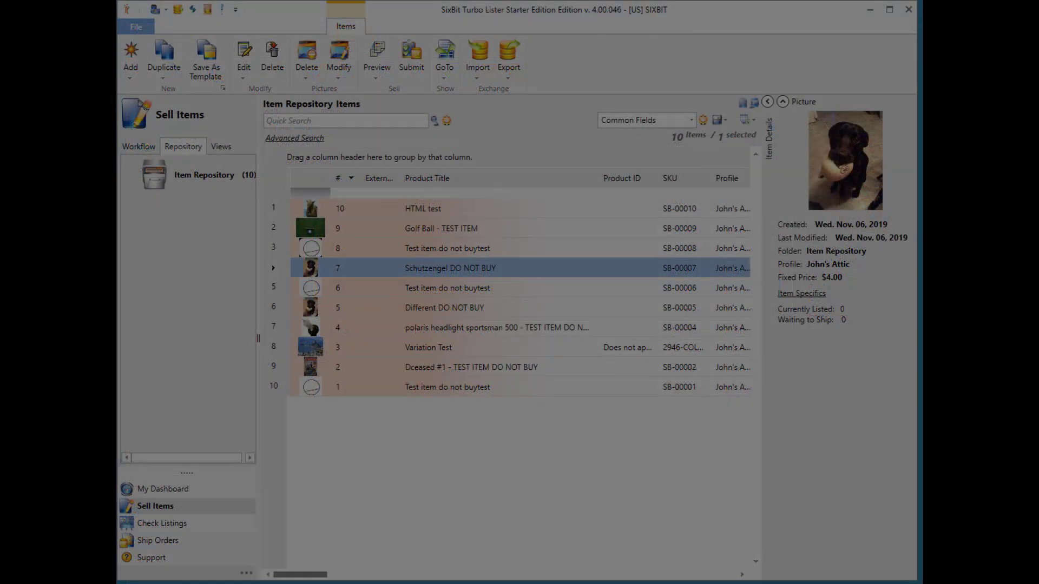